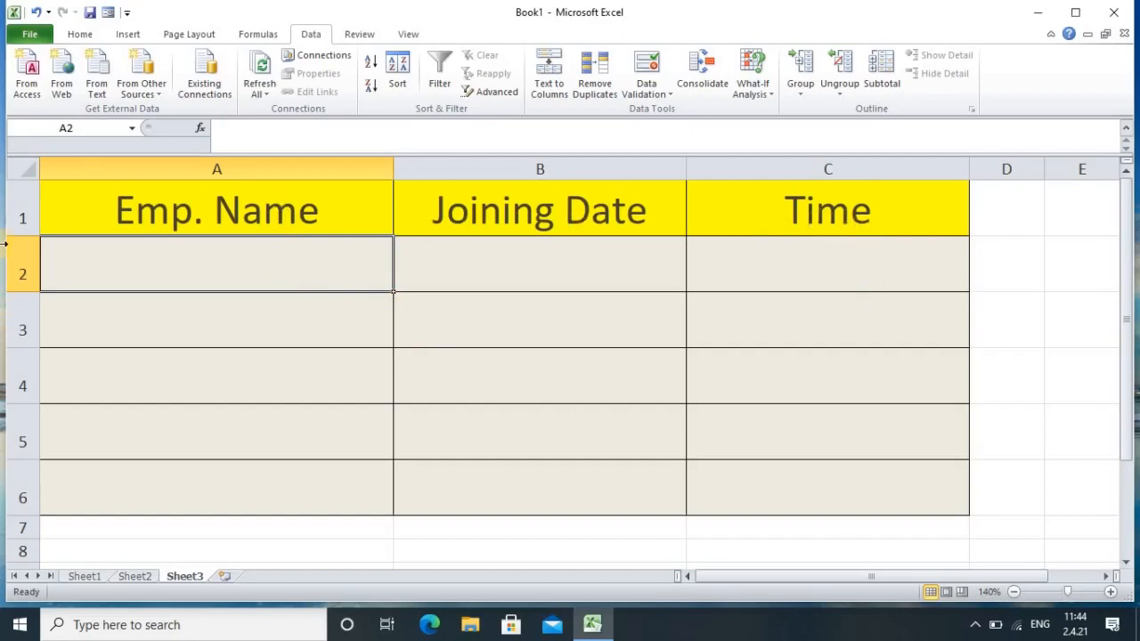
Step: Select the five empty Emp. Name cells A2:A6 below the header
click(320, 334)
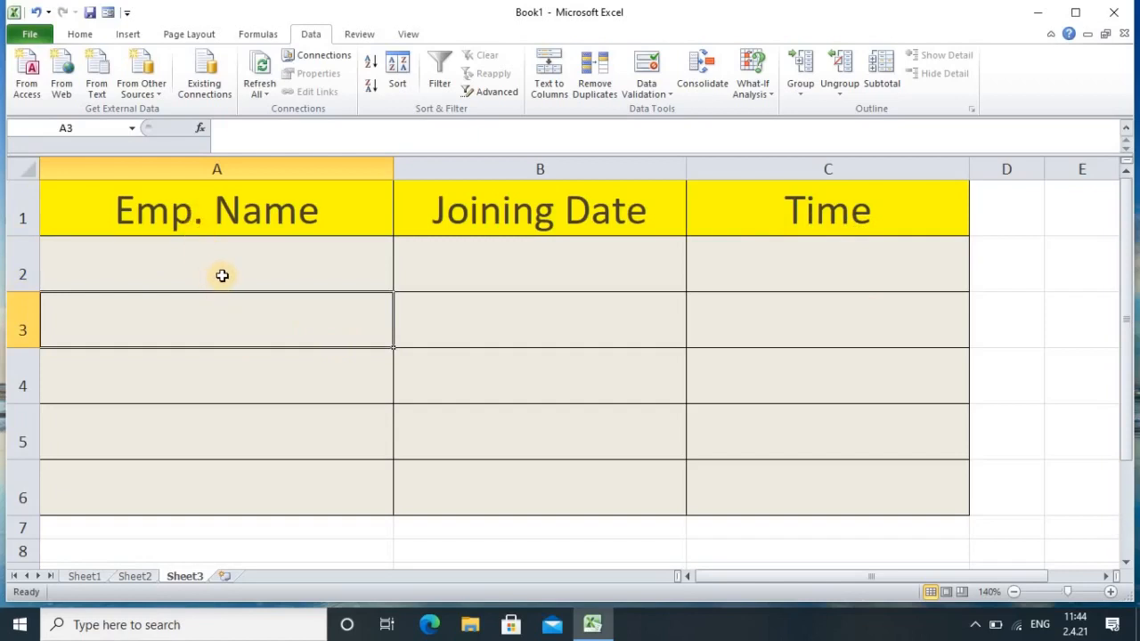
click(222, 275)
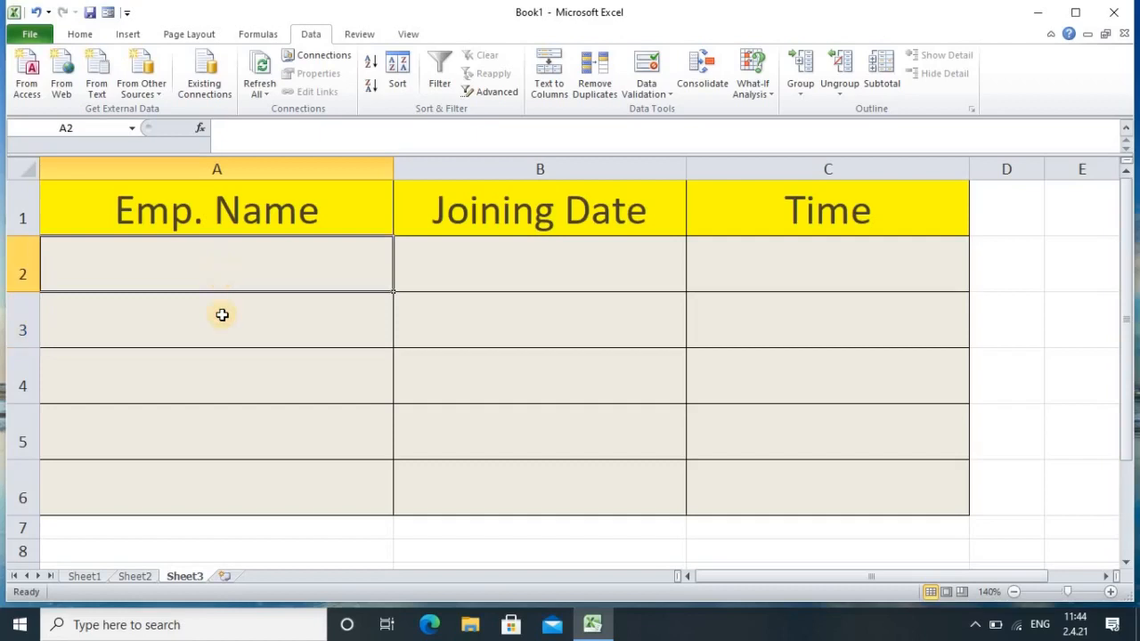
click(234, 494)
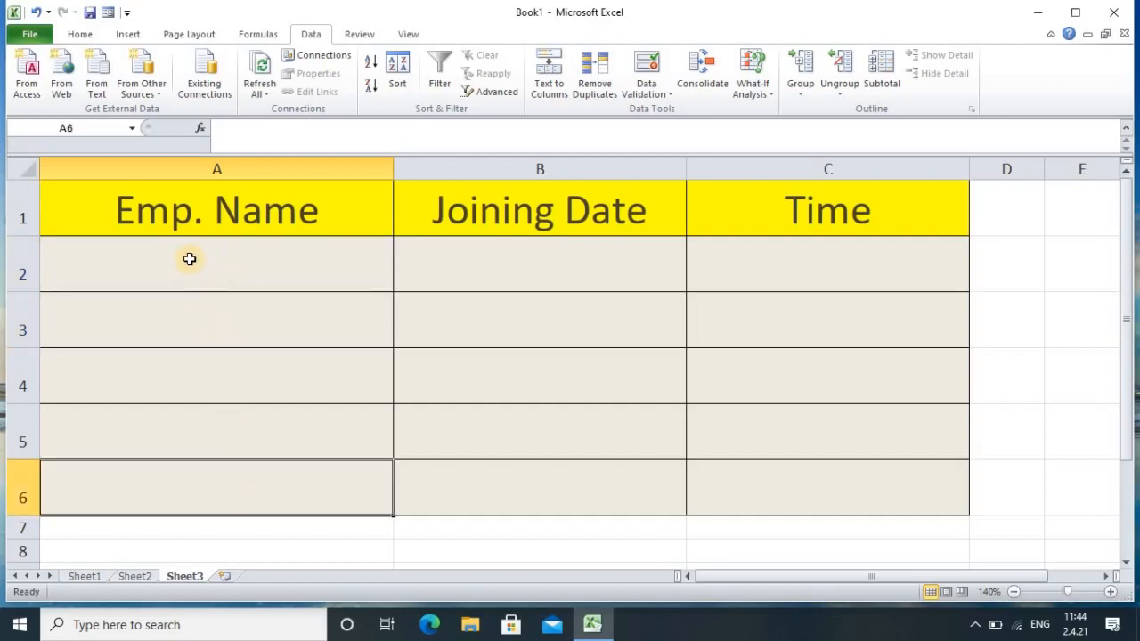
drag(190, 256, 222, 477)
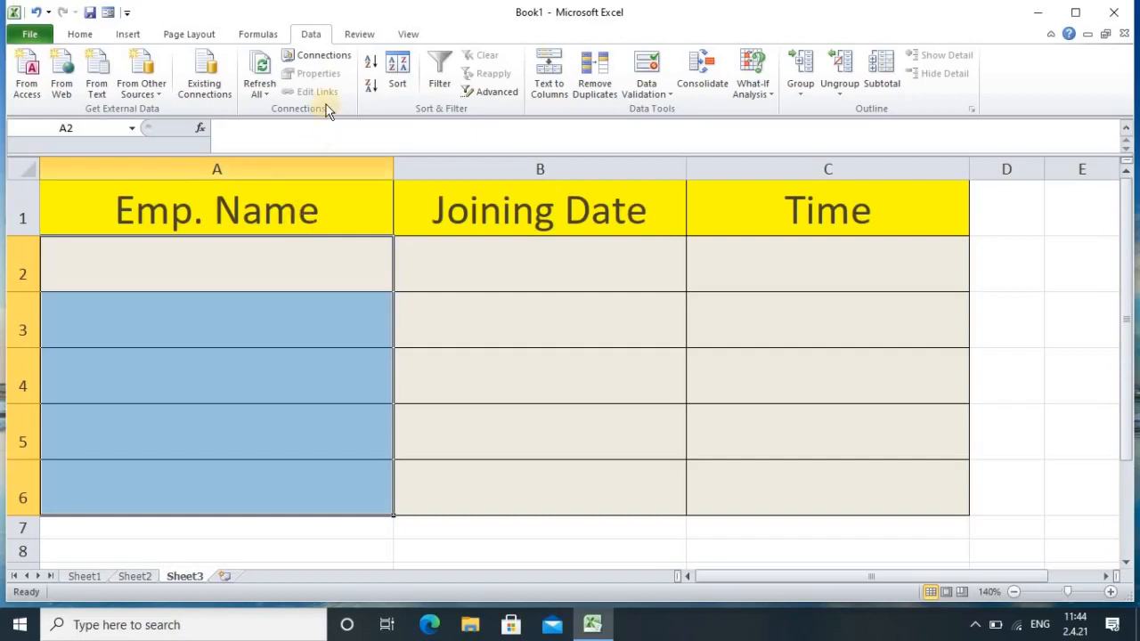
Step: Add a Data Validation rule to A2:A6 allowing text length between 12 and 66
click(651, 84)
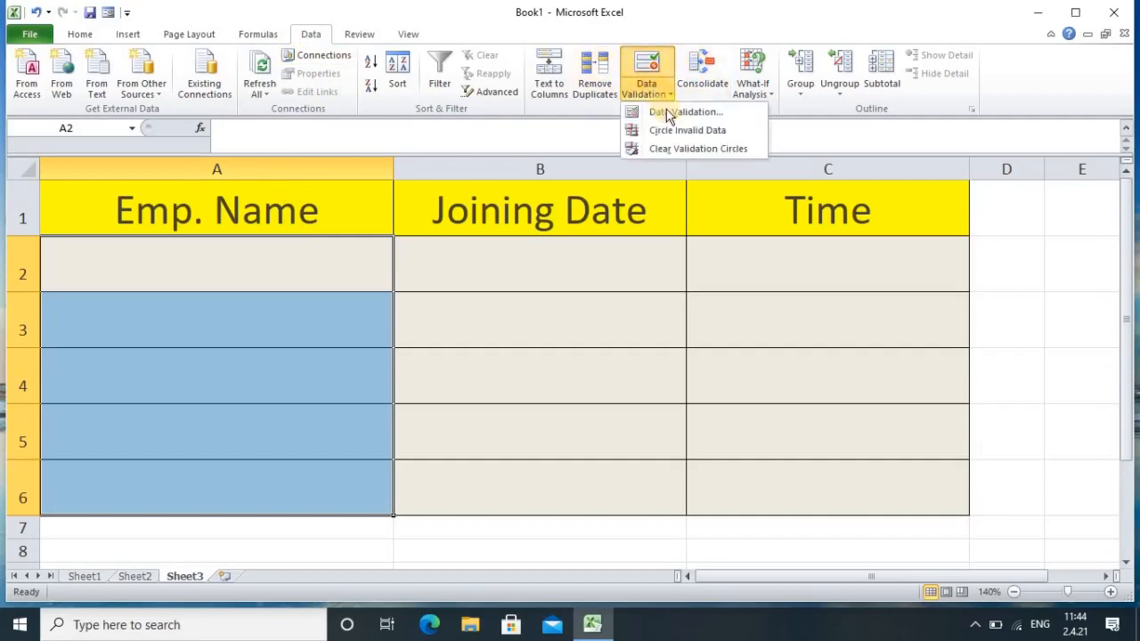
click(667, 111)
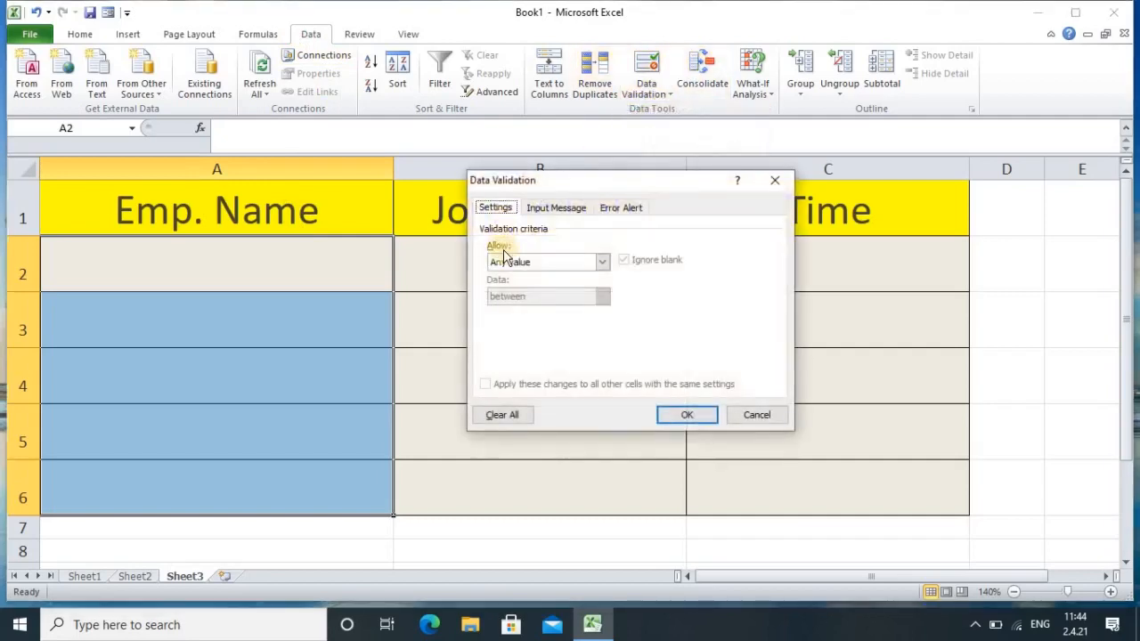
click(603, 263)
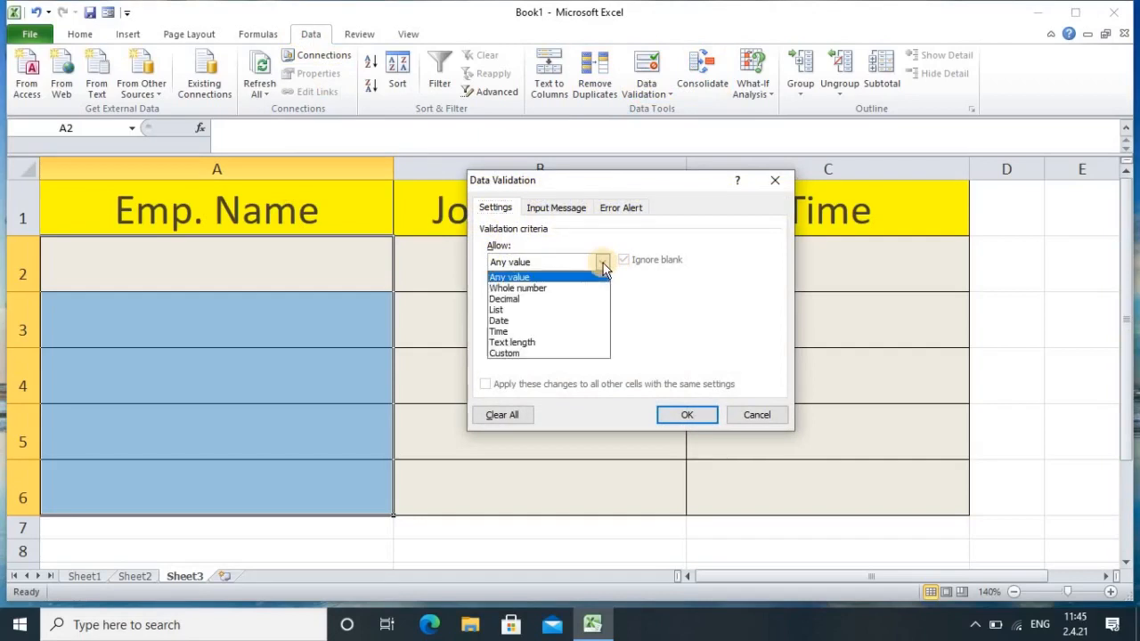
click(515, 344)
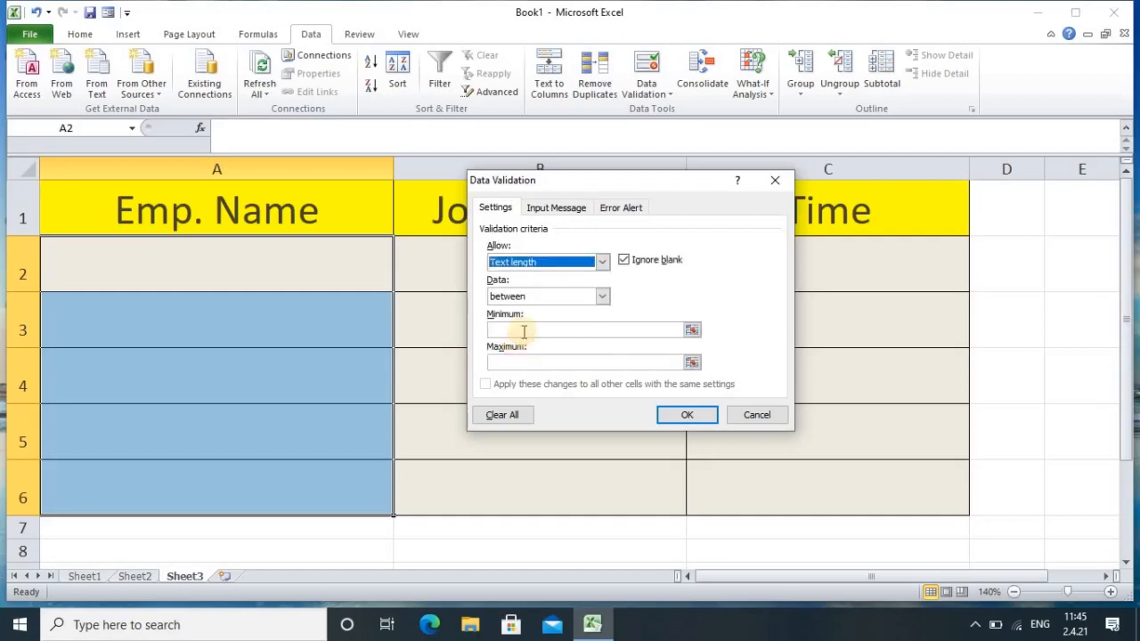
click(602, 297)
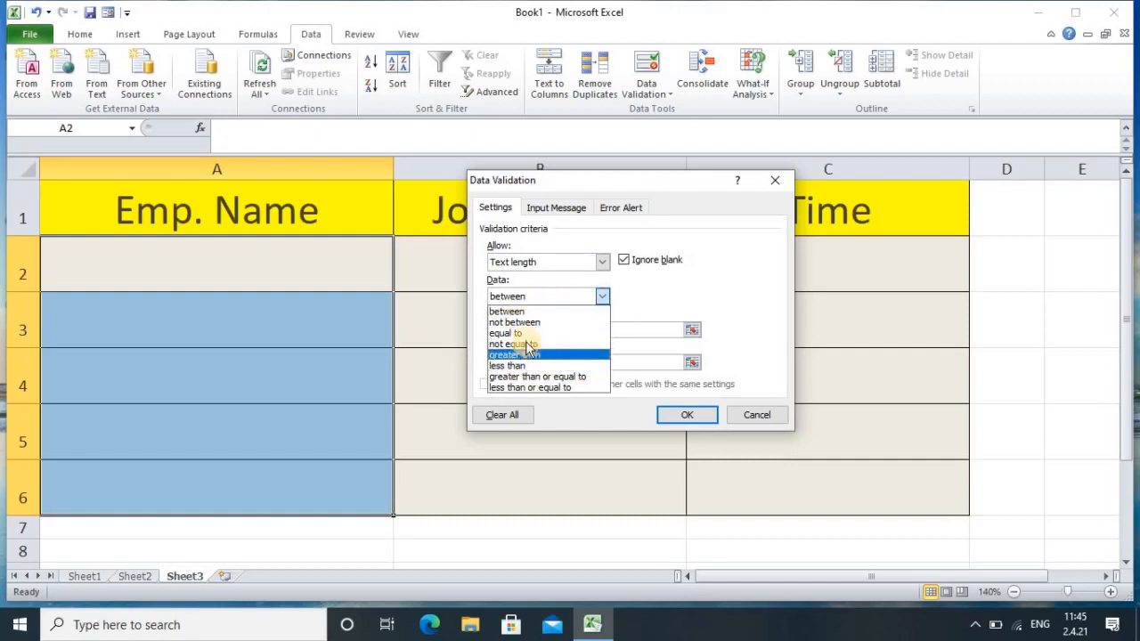
click(515, 310)
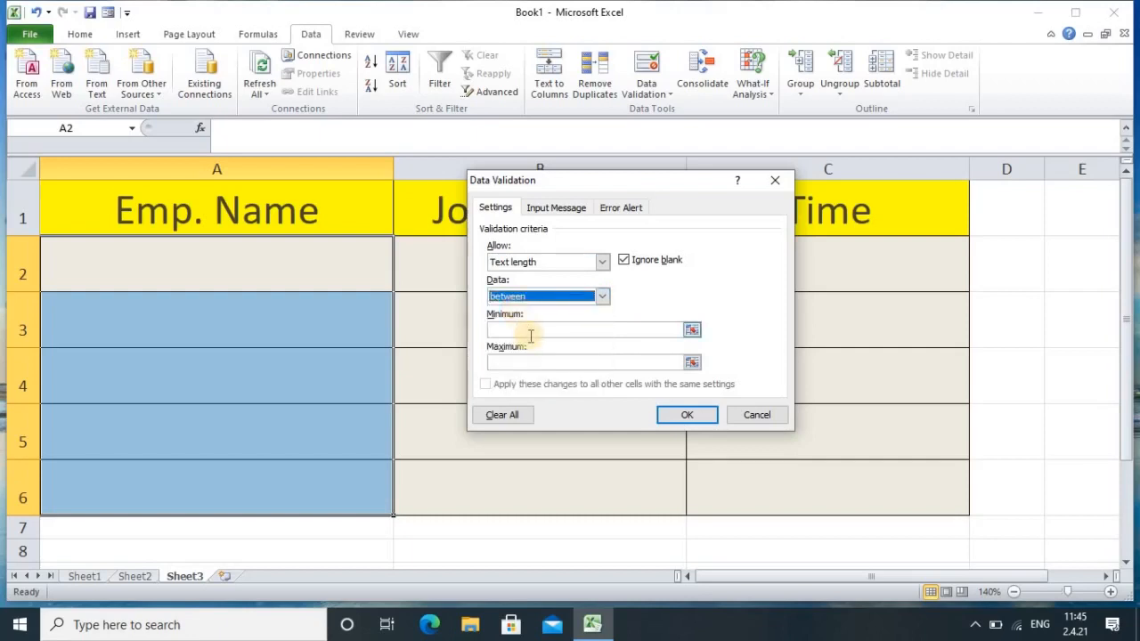
click(531, 334)
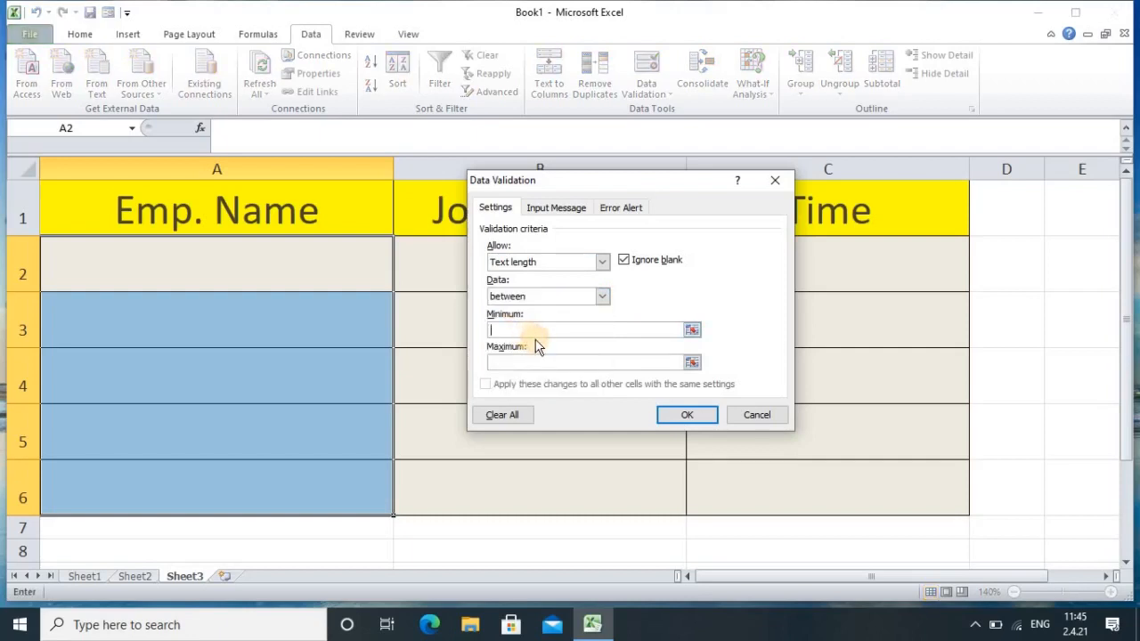
text(12)
click(566, 362)
text(66)
click(682, 418)
Step: Enter a short one-word name in A2 to trigger the length error
click(220, 272)
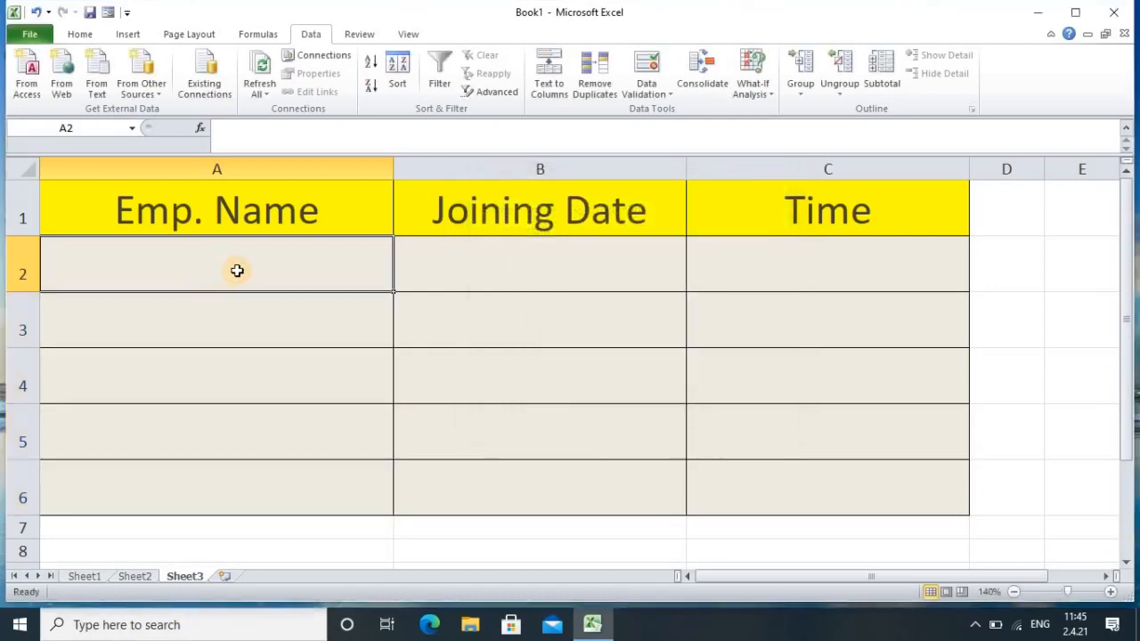
text(suraj)
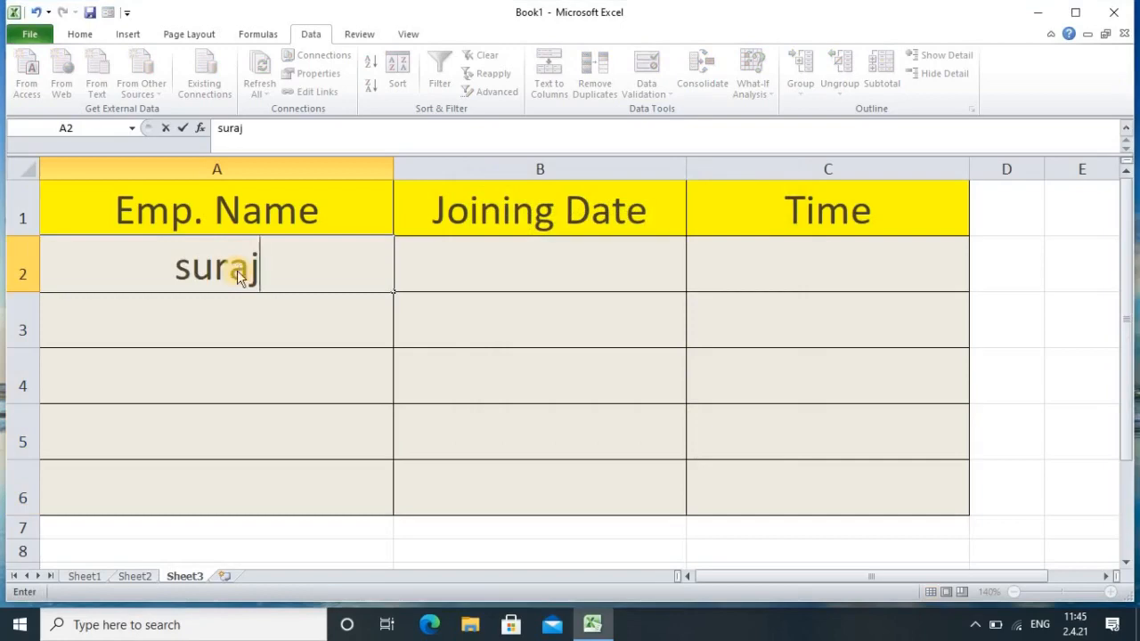
key(Return)
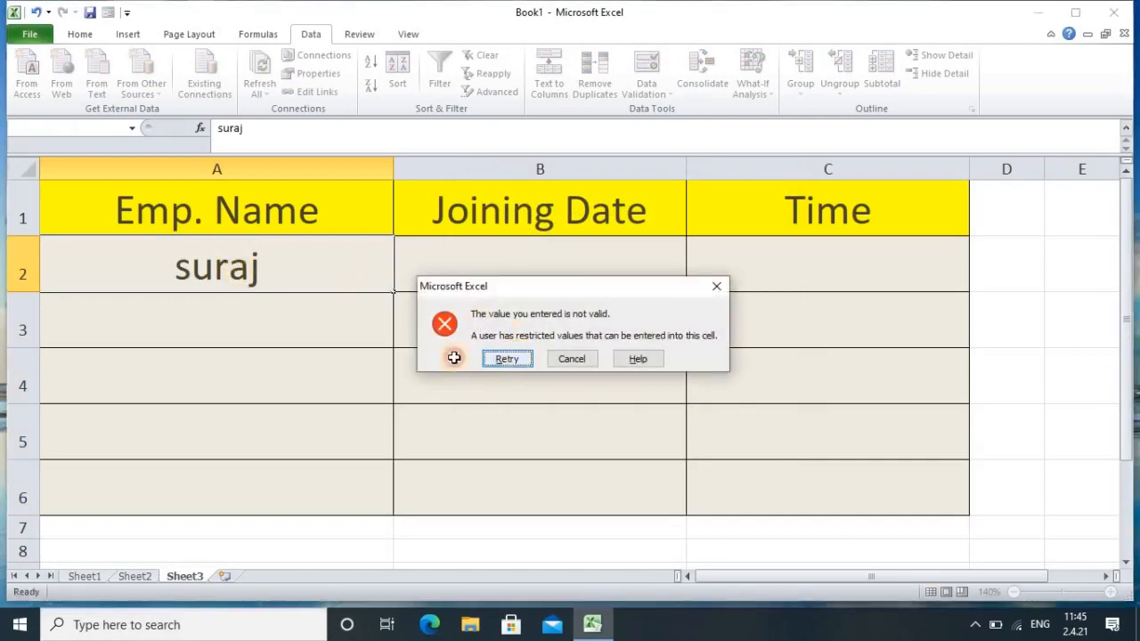
Step: Retry and extend A2 to the employee's full three-part name, which is accepted
key(Return)
click(261, 273)
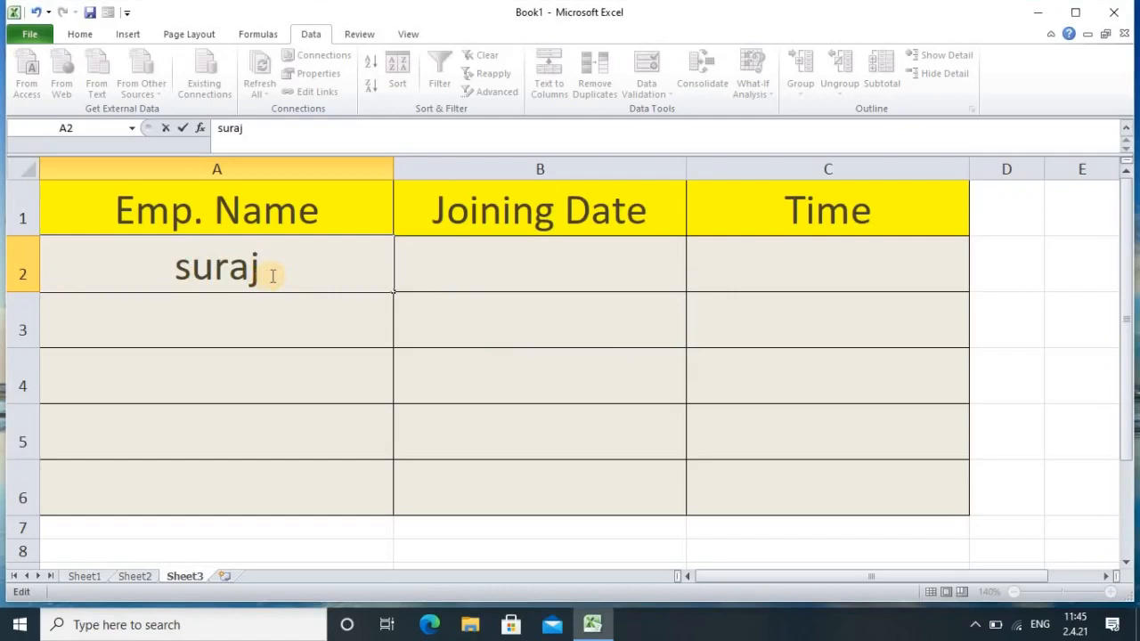
key(BackSpace)
key(BackSpace)
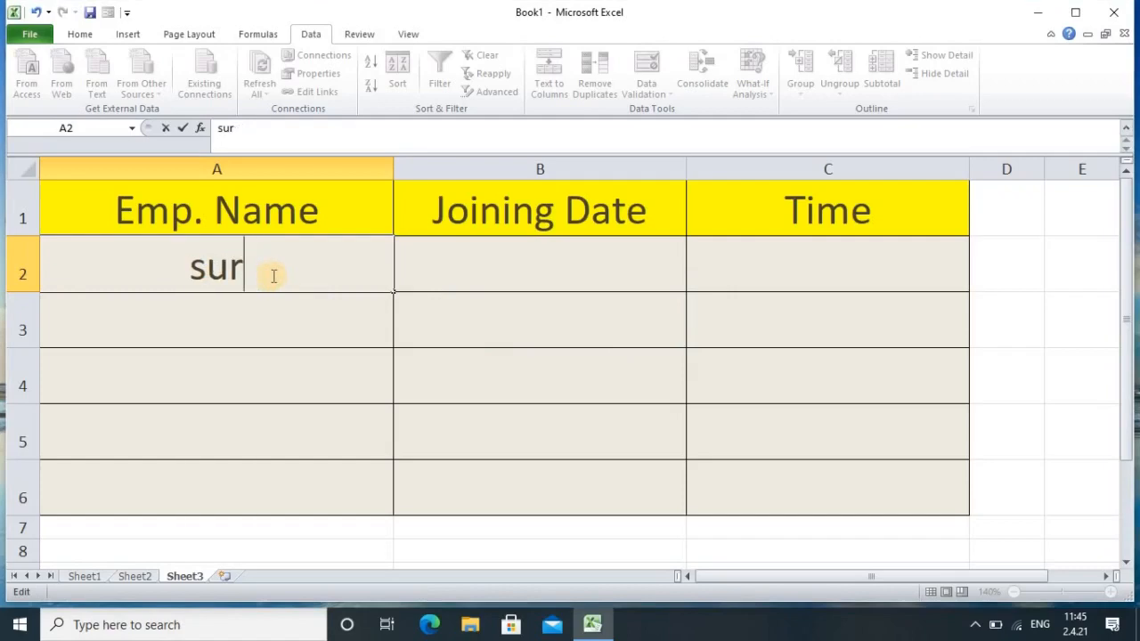
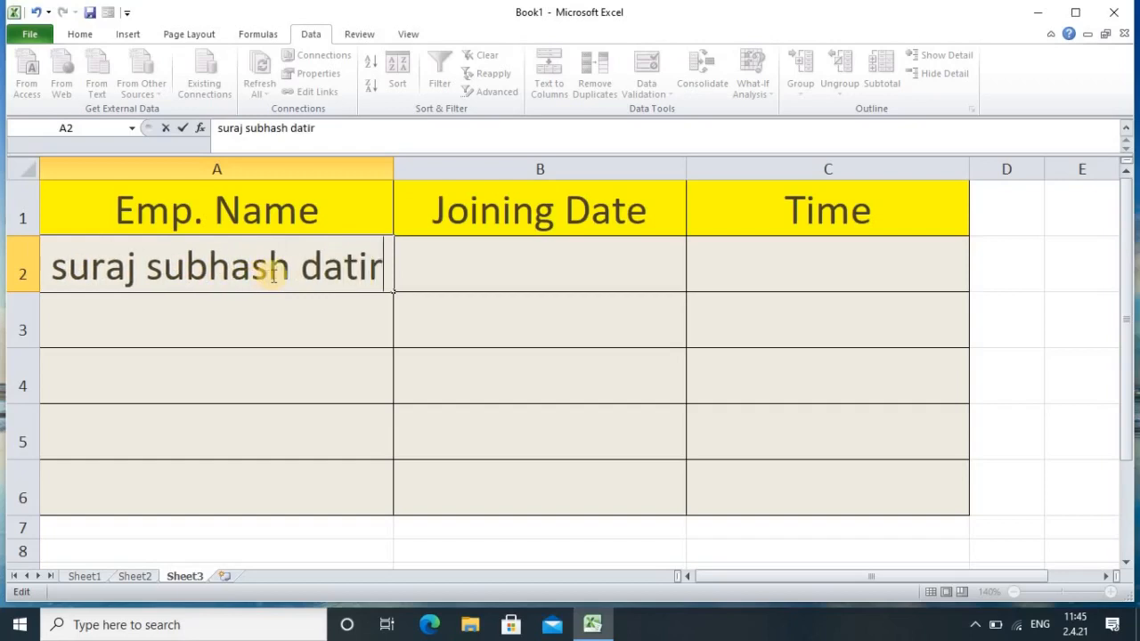
key(Return)
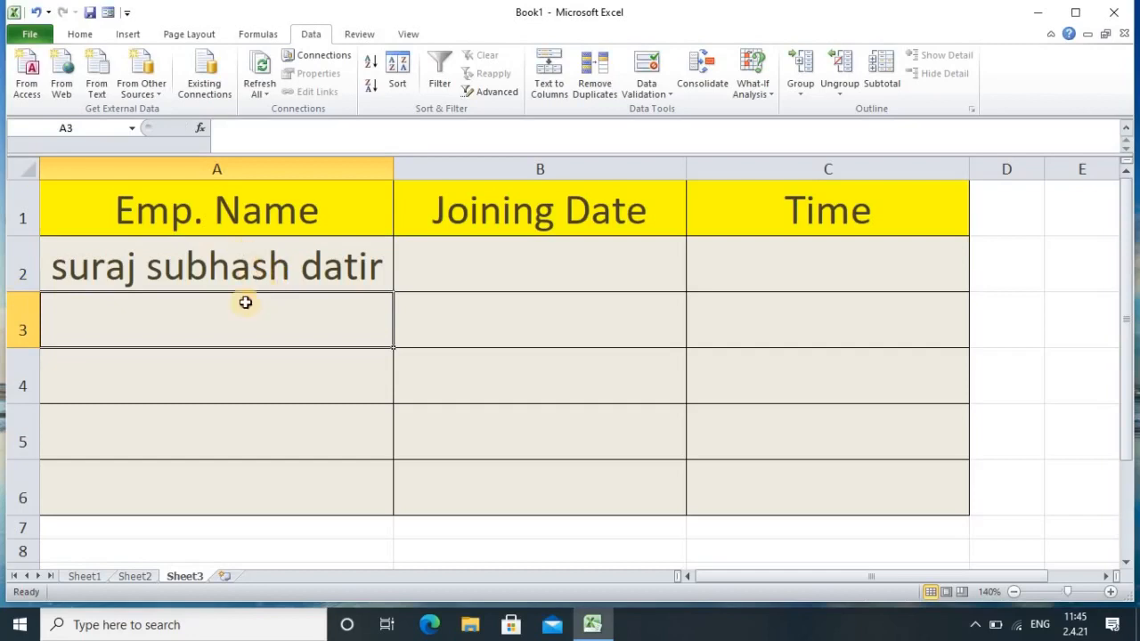
Step: Give A2:A6 an input message titled 'Enter complete name' reading 'Write initial middle and full name'
drag(245, 283, 267, 485)
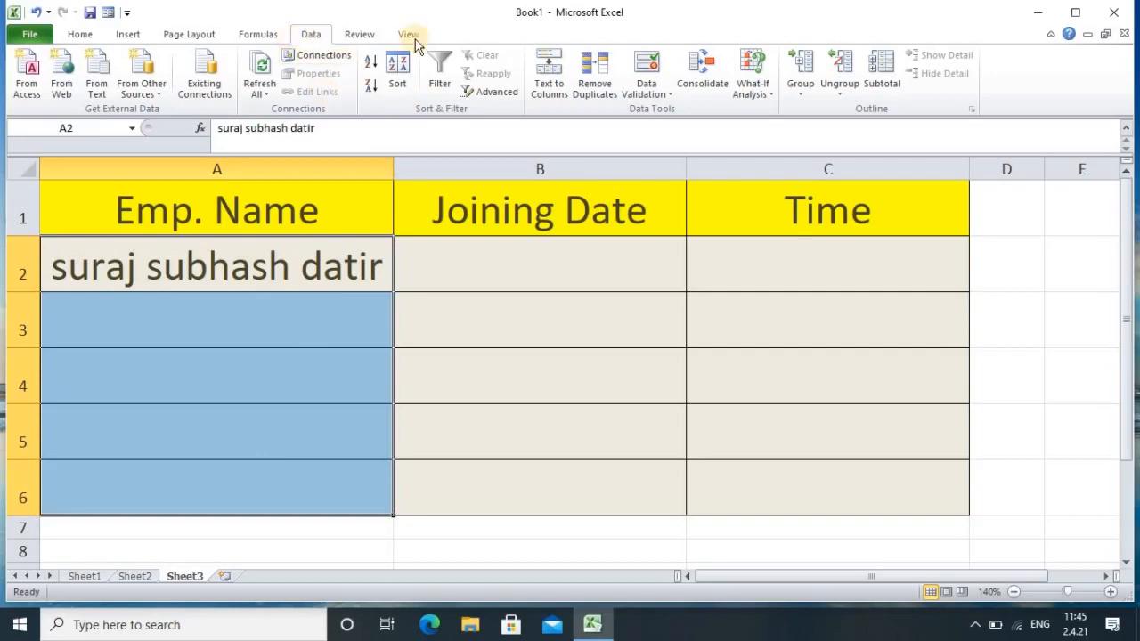
click(643, 71)
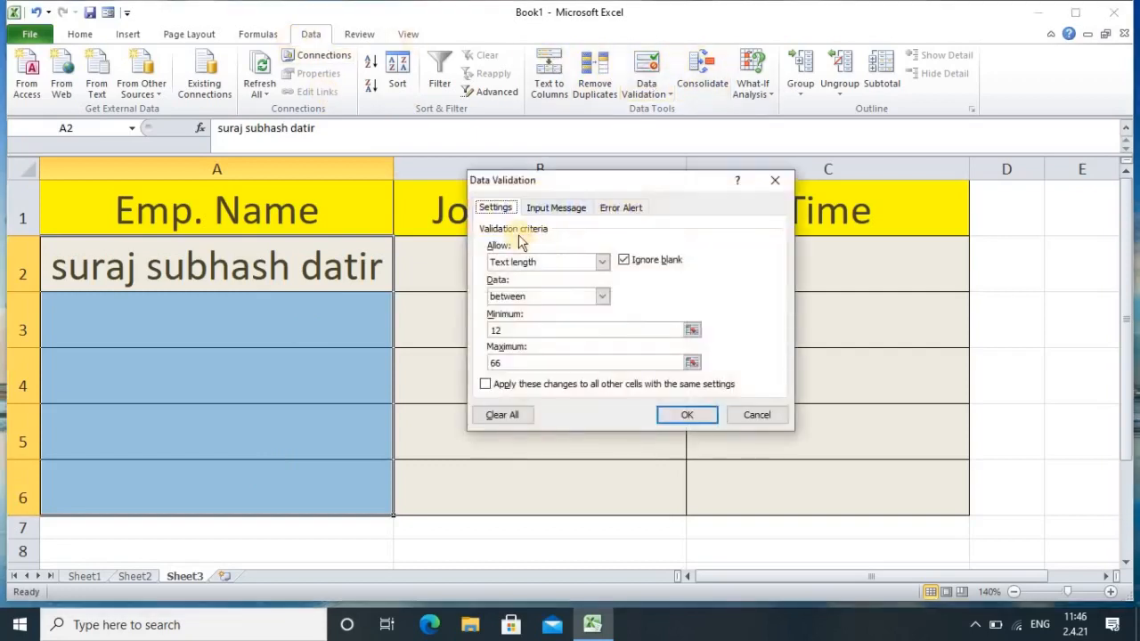
click(556, 208)
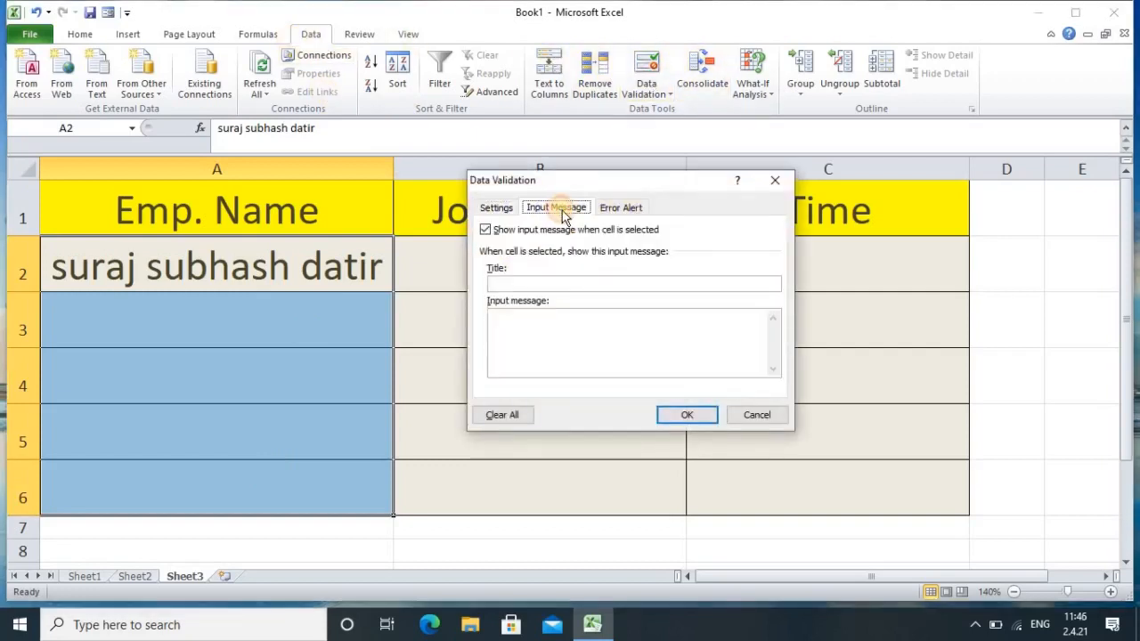
click(546, 285)
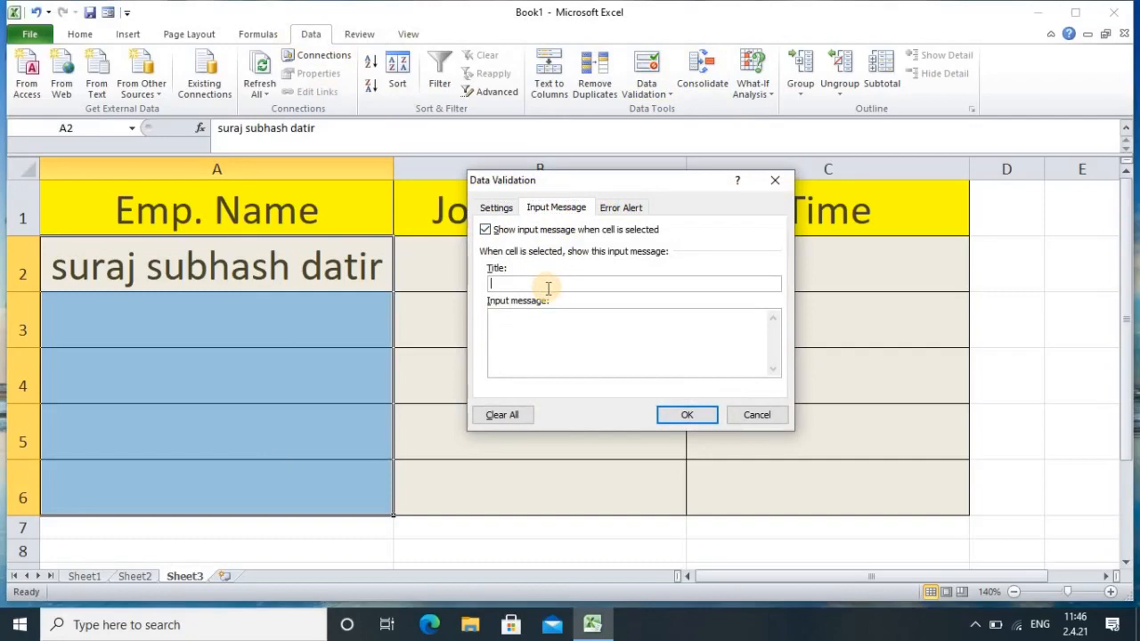
text(Ent)
text(er )
text(e)
text(compl)
text(ete name)
click(561, 322)
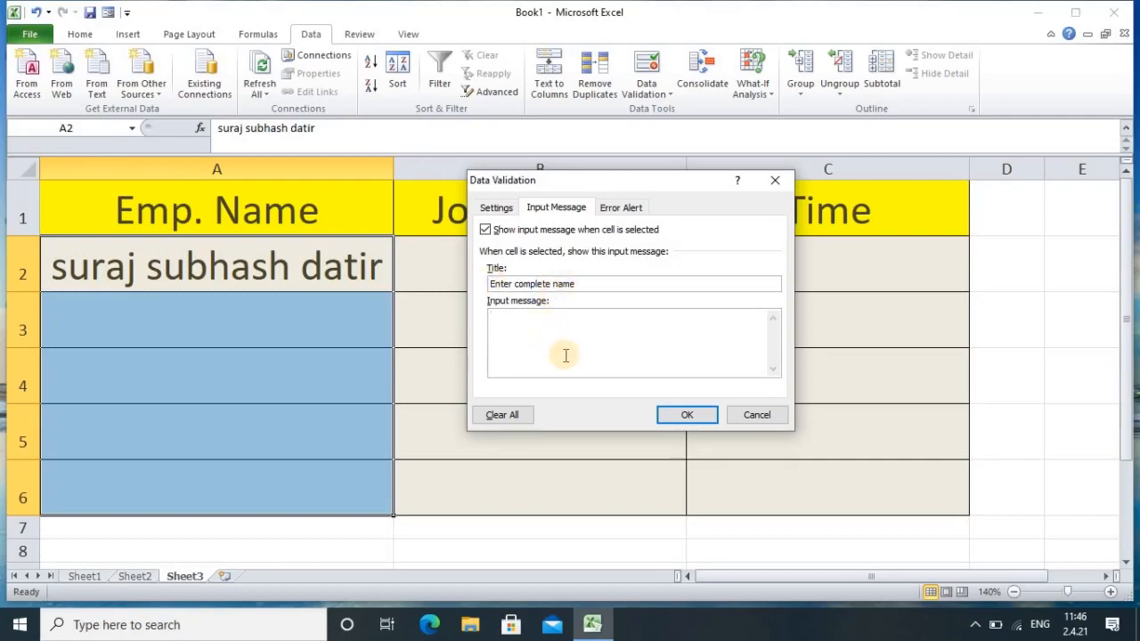
text(Write initial middle and)
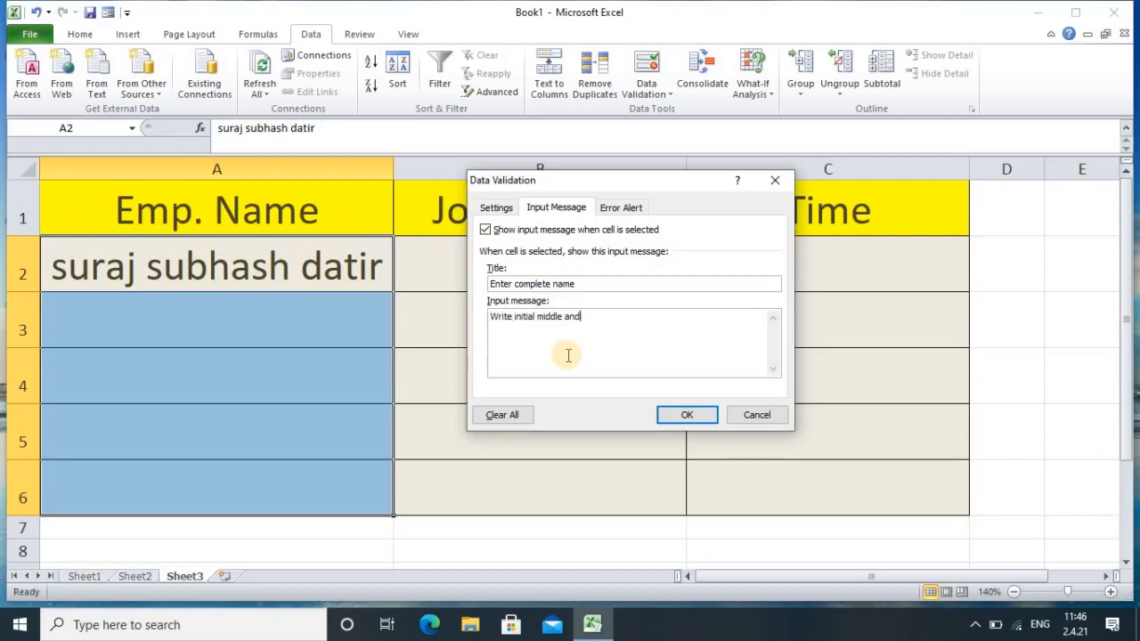
text( full name)
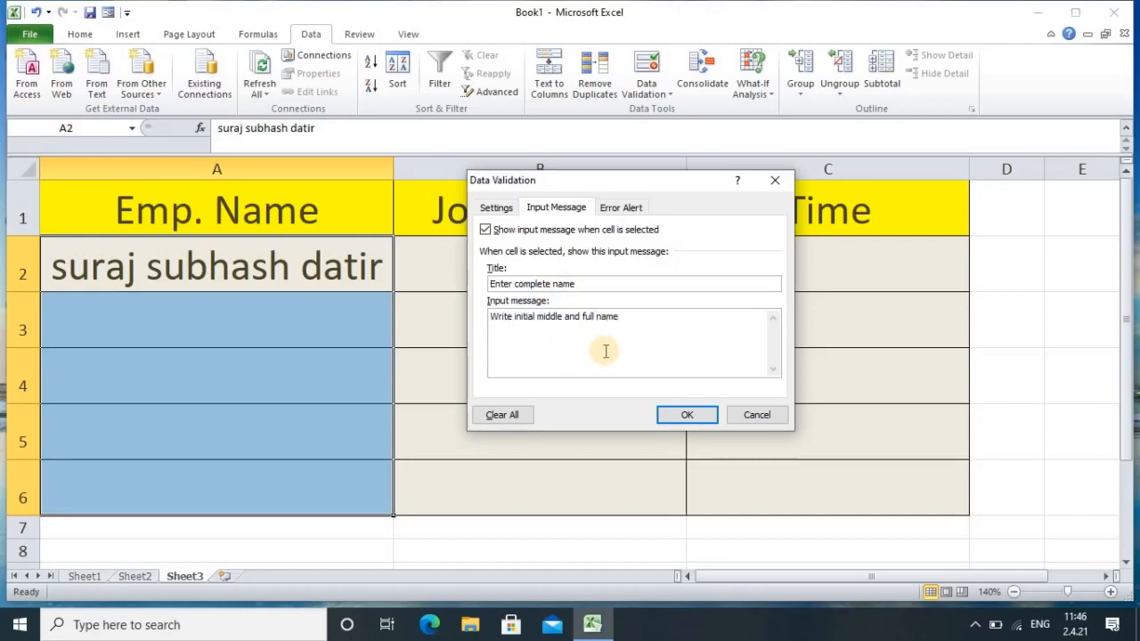
click(687, 416)
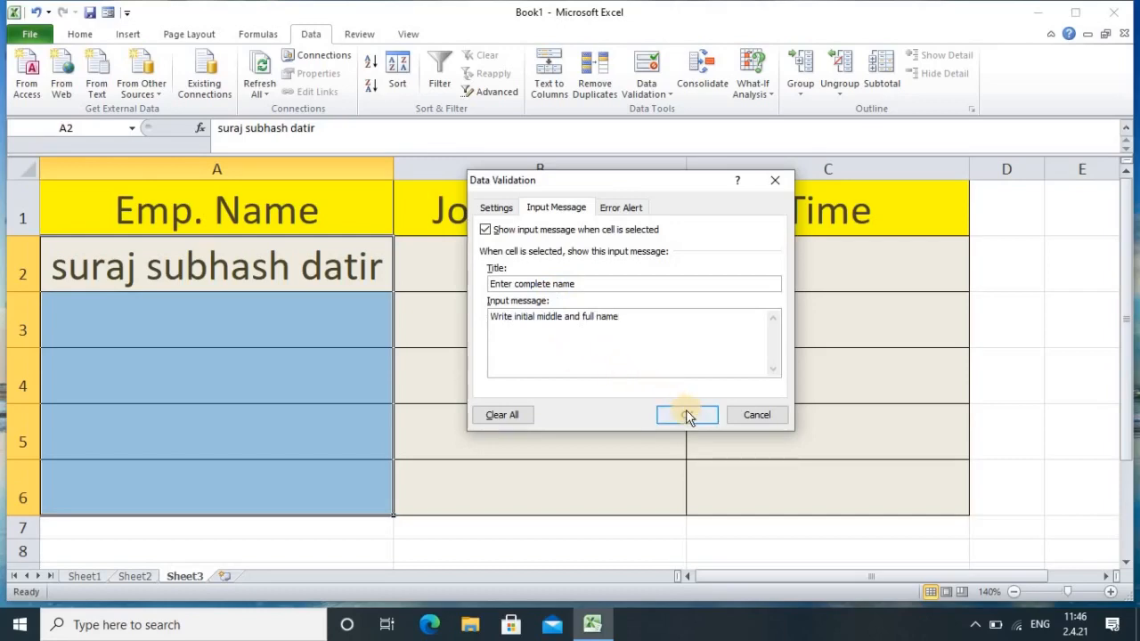
click(197, 309)
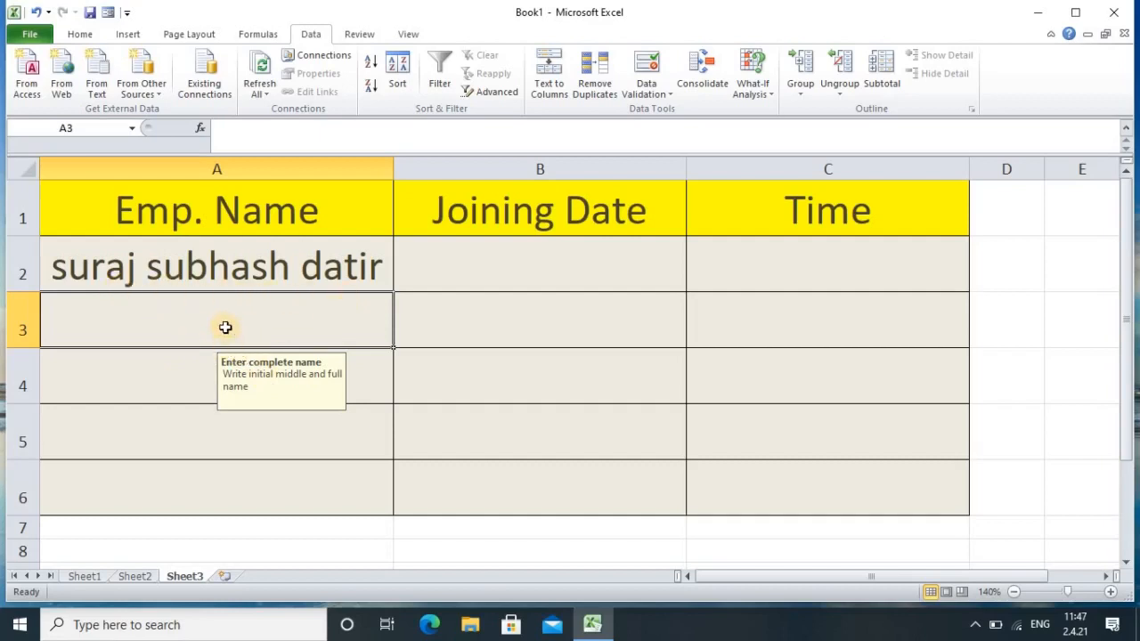
drag(206, 264, 224, 483)
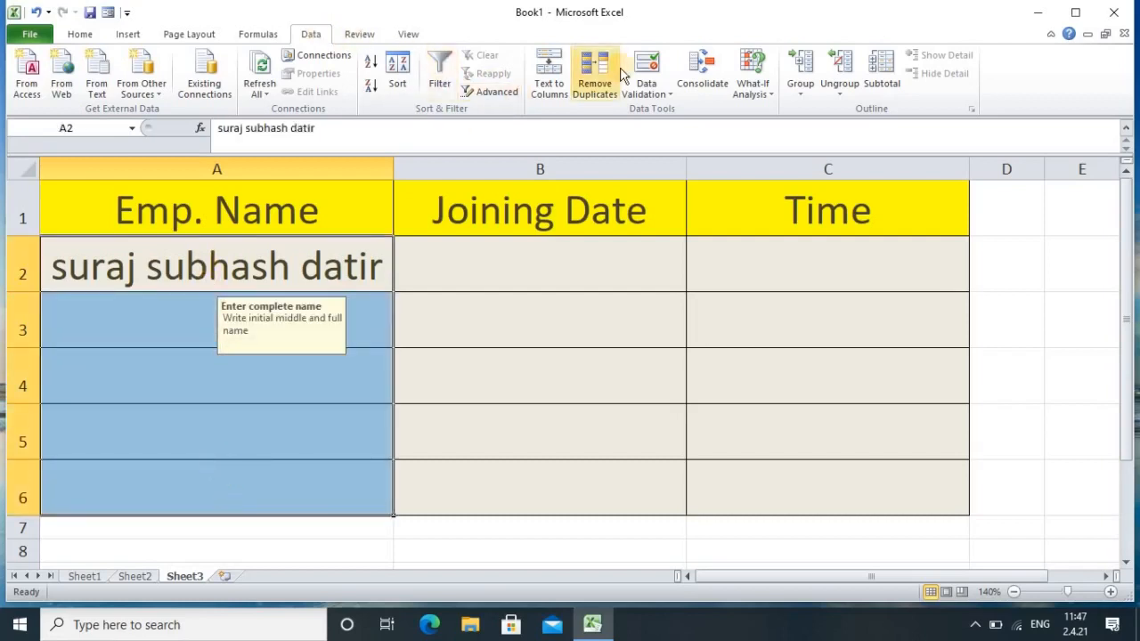
Step: Set a Stop-style error alert titled 'Enter Name Properly' with message 'Enter correct way'
click(649, 75)
click(620, 207)
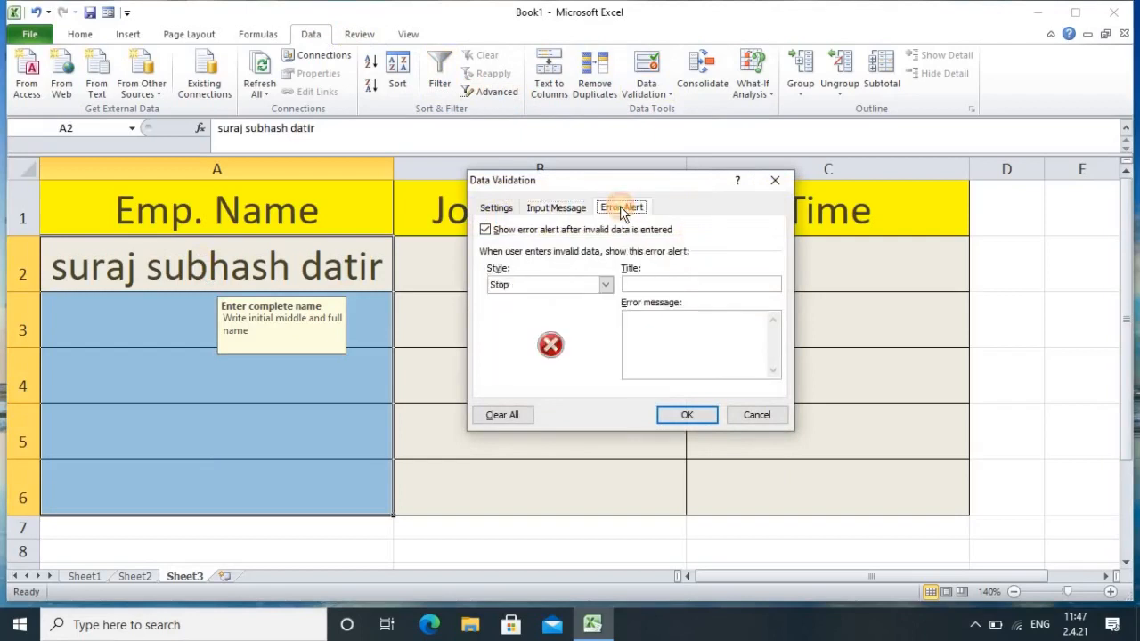
click(605, 284)
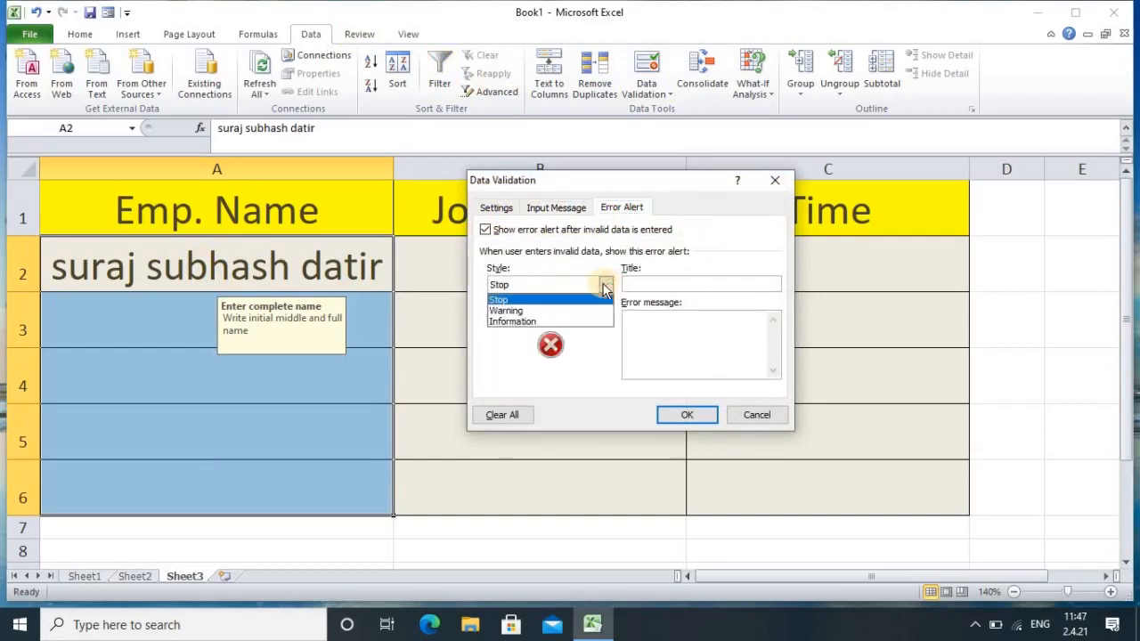
click(511, 299)
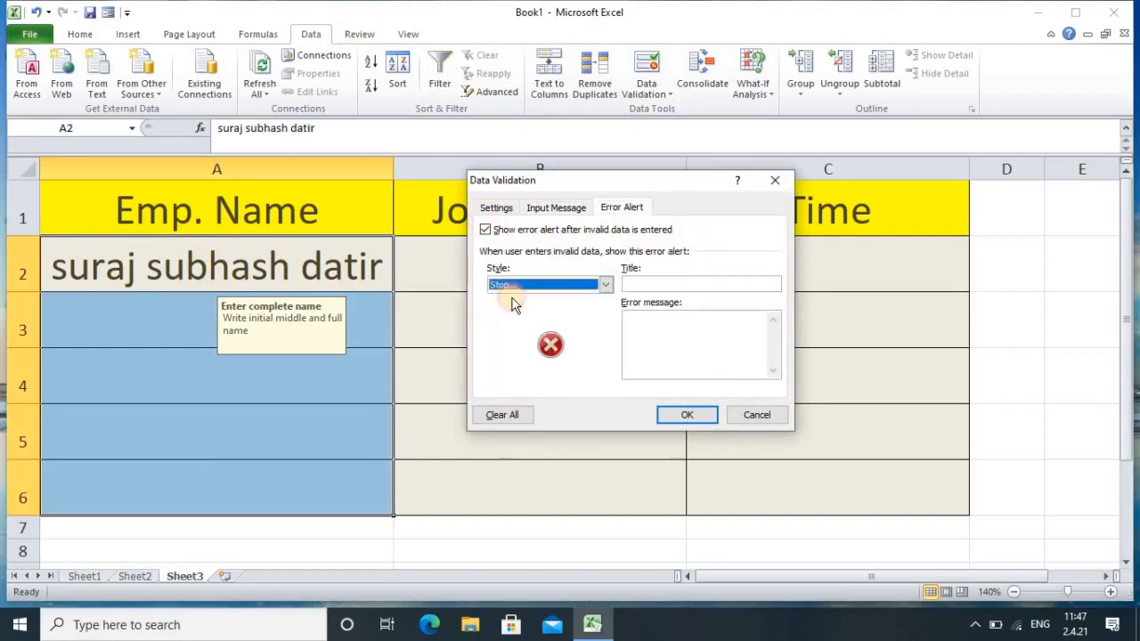
click(669, 283)
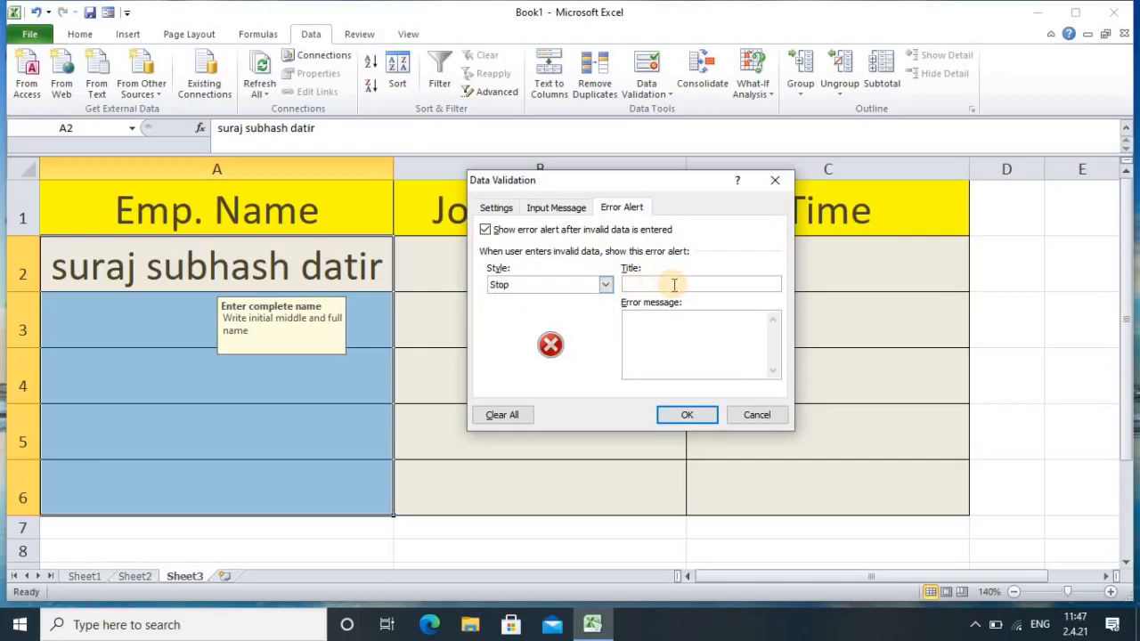
text(Enter Name Properly)
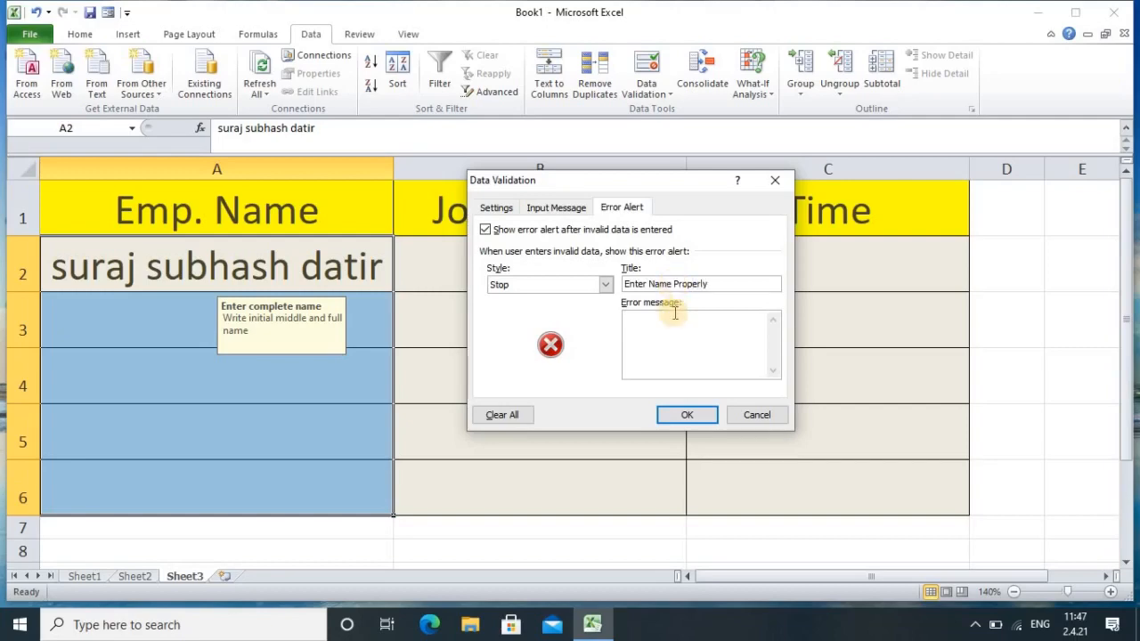
click(679, 352)
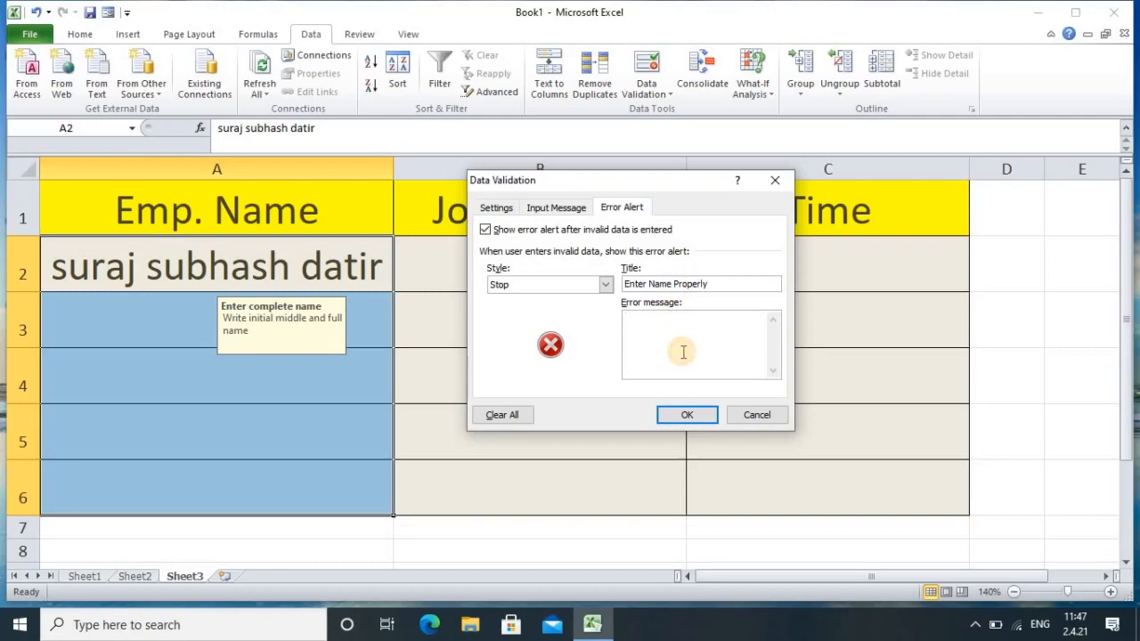
text(Enter correct way)
click(694, 412)
Step: Enter a short one-word name in A3, cancel the rejection, then move to B2
click(143, 321)
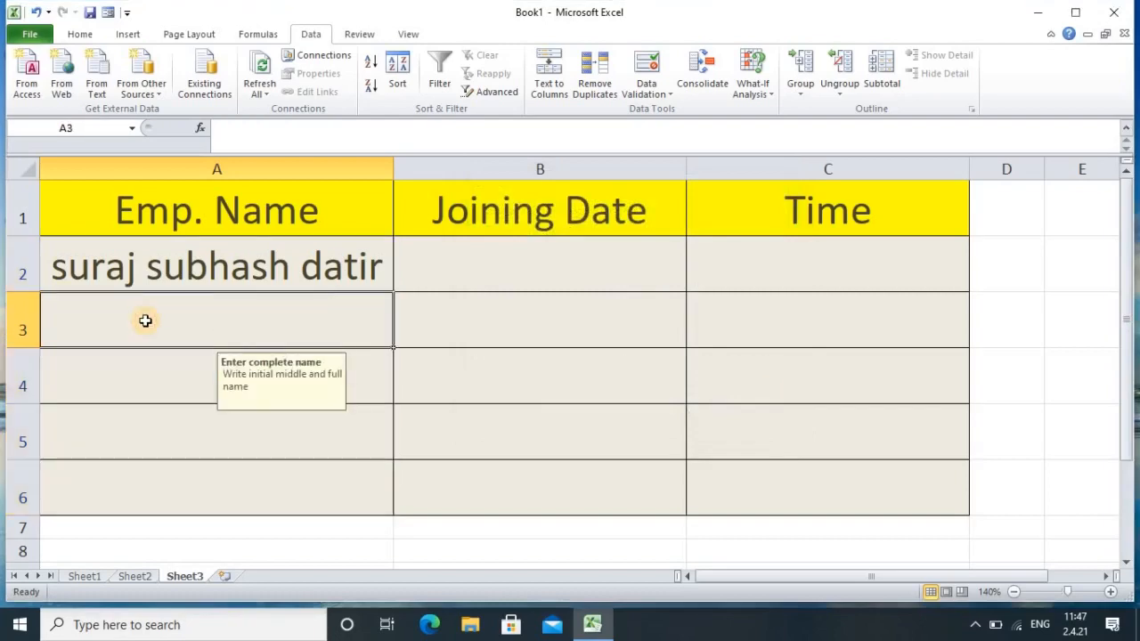
text(ma)
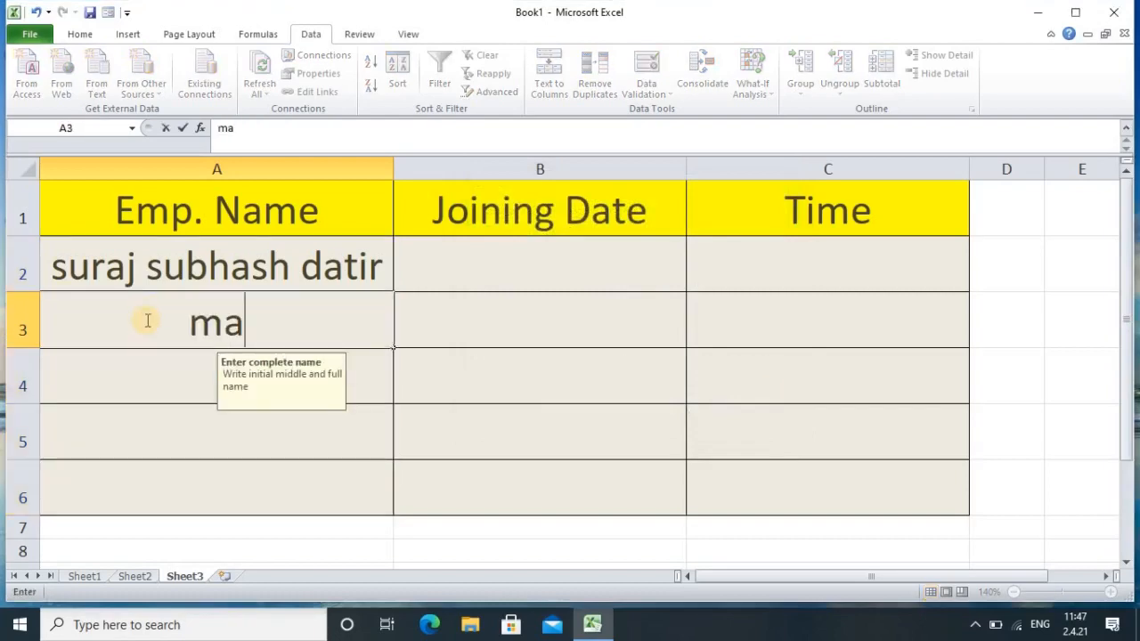
text(noj)
key(Return)
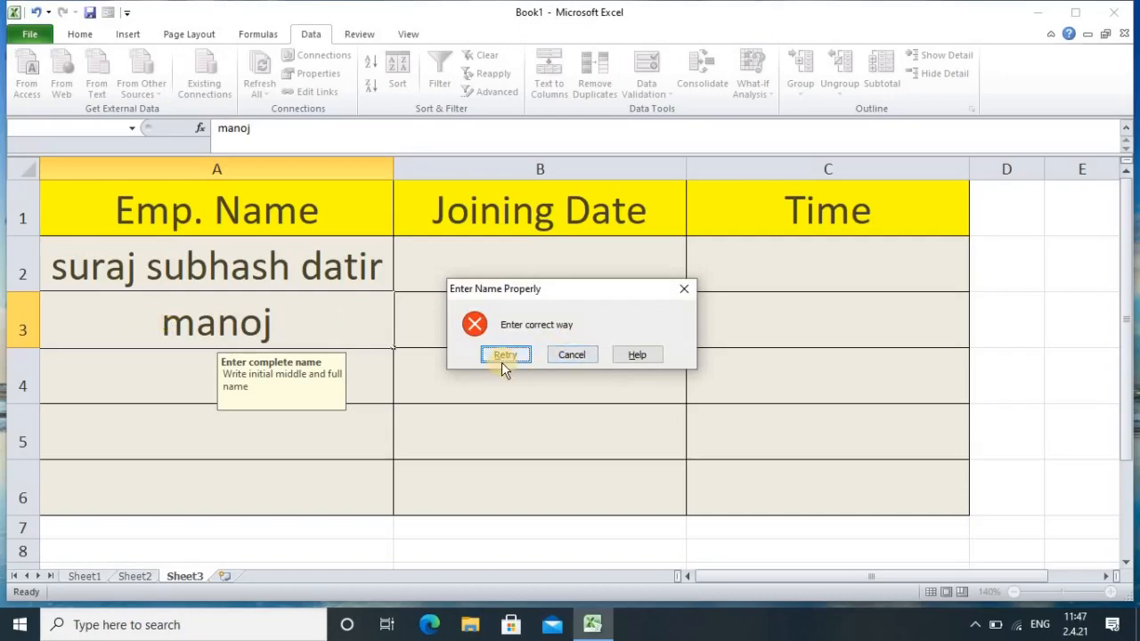
click(571, 355)
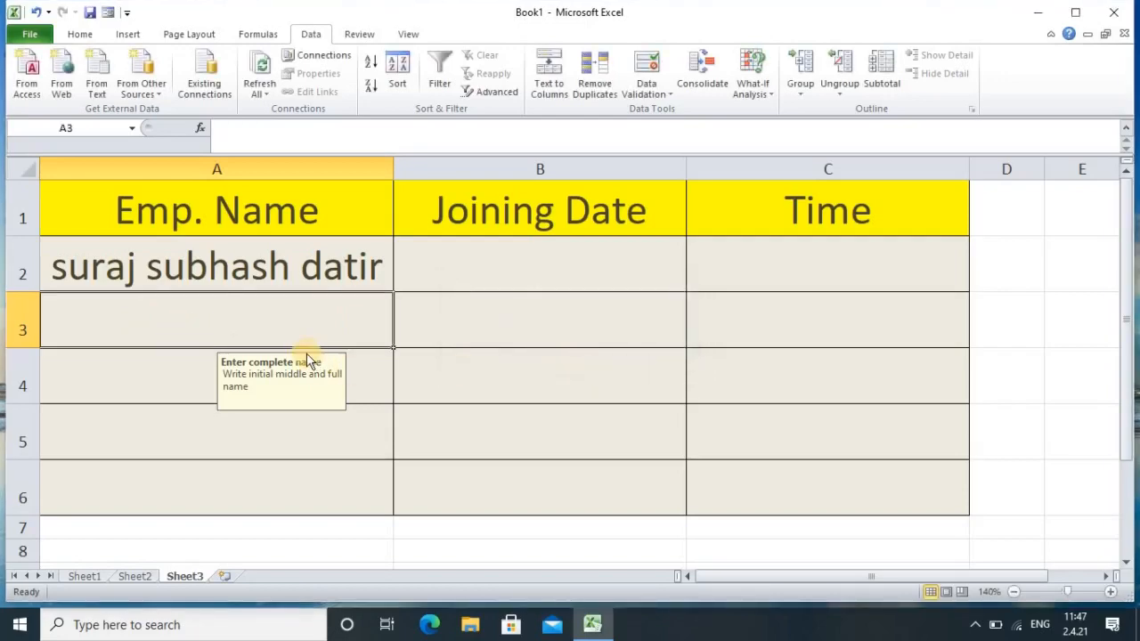
click(177, 398)
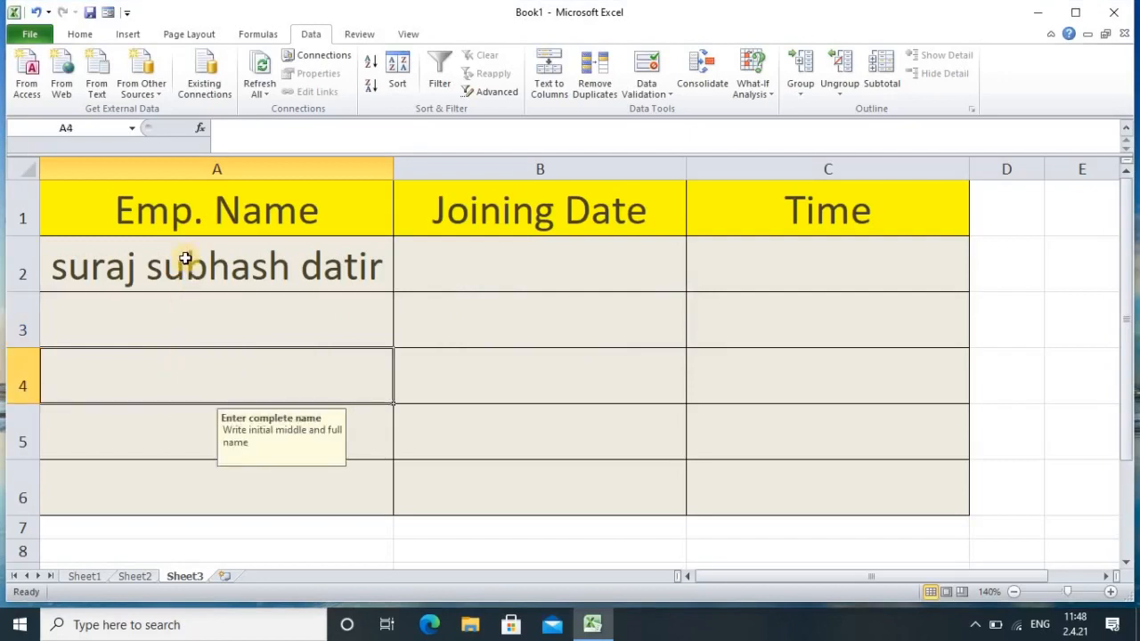
click(490, 267)
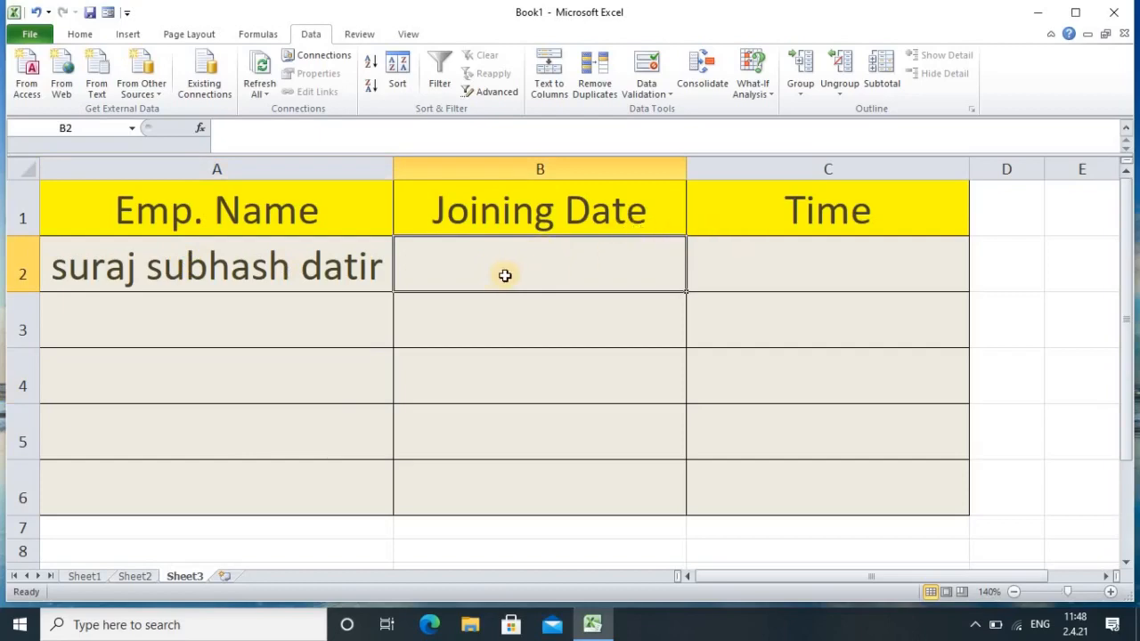
Step: Restrict B2:B6 to Date values between 1-1-2010 and 1-1-2021
drag(460, 258, 488, 490)
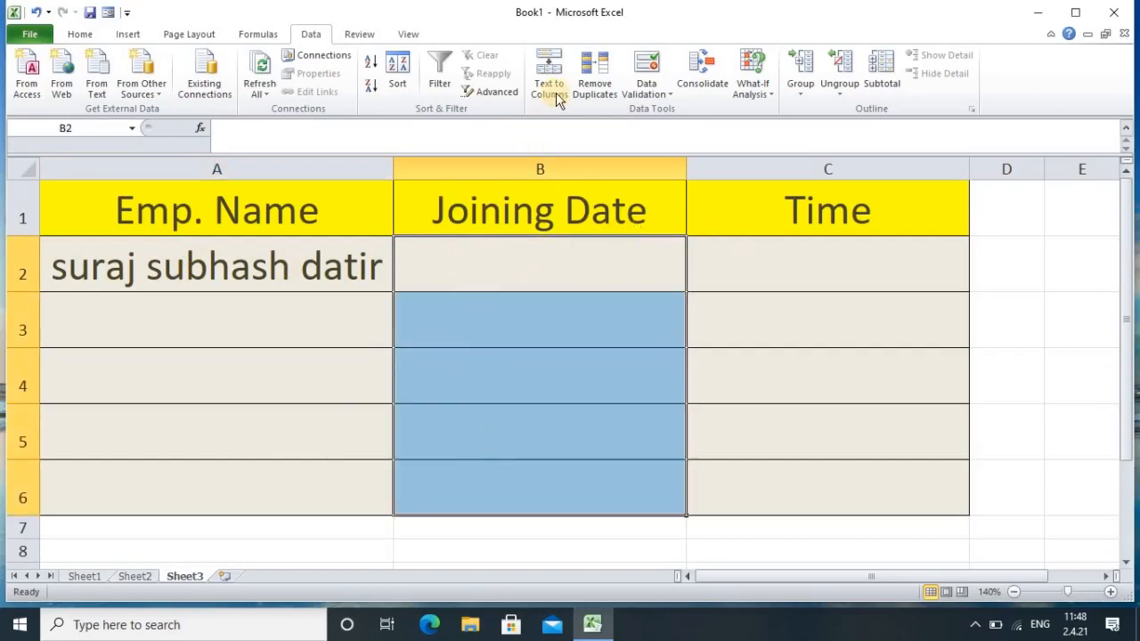
click(651, 76)
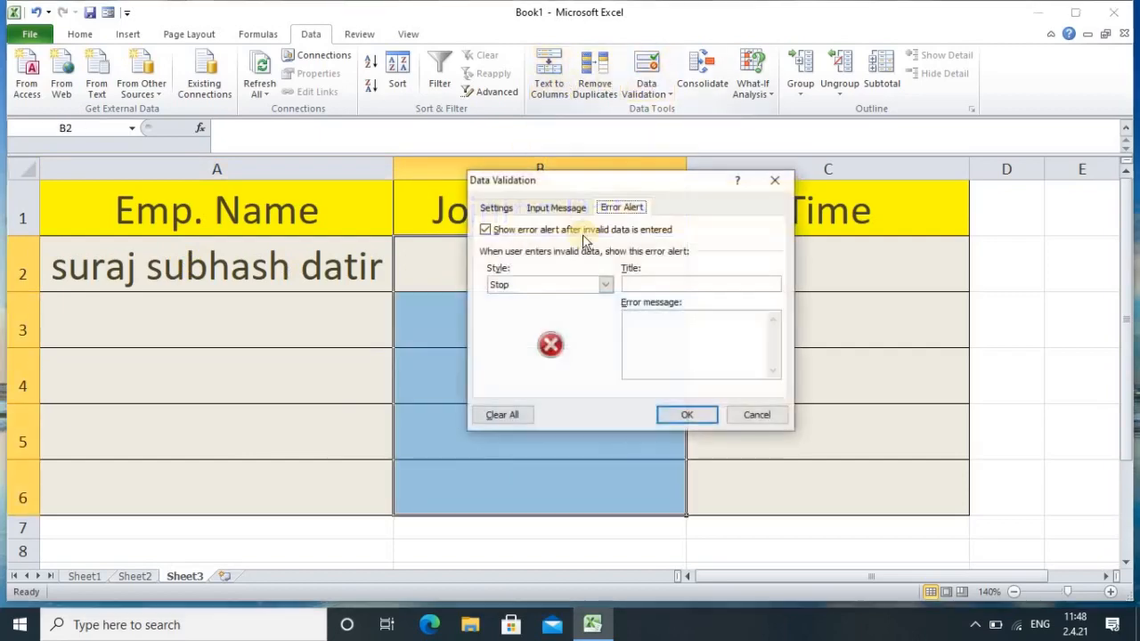
click(499, 207)
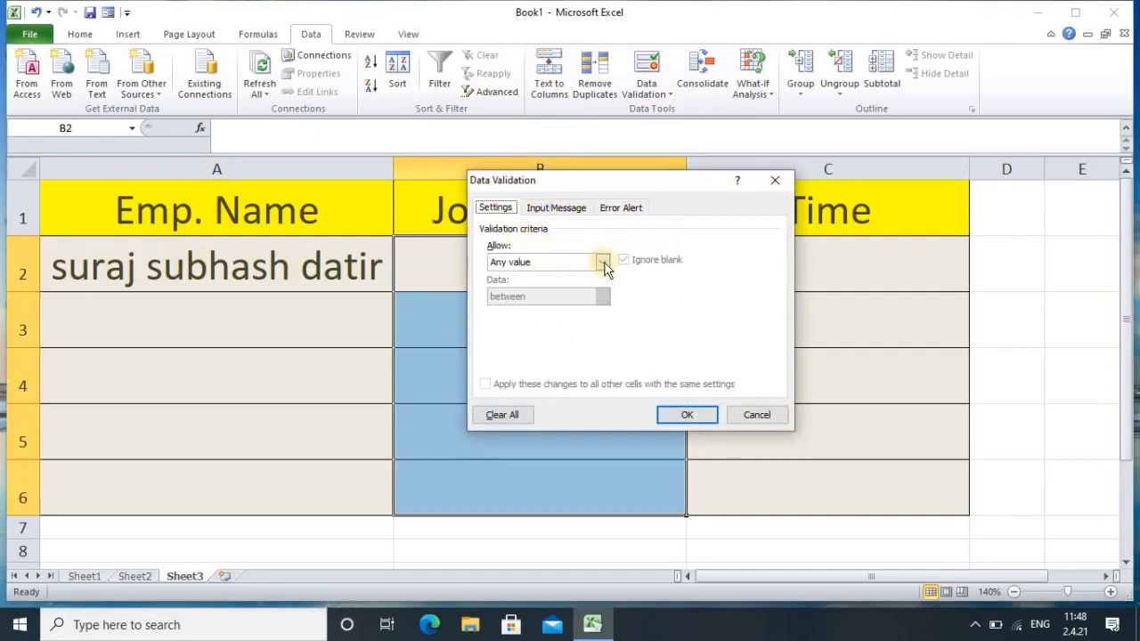
click(602, 262)
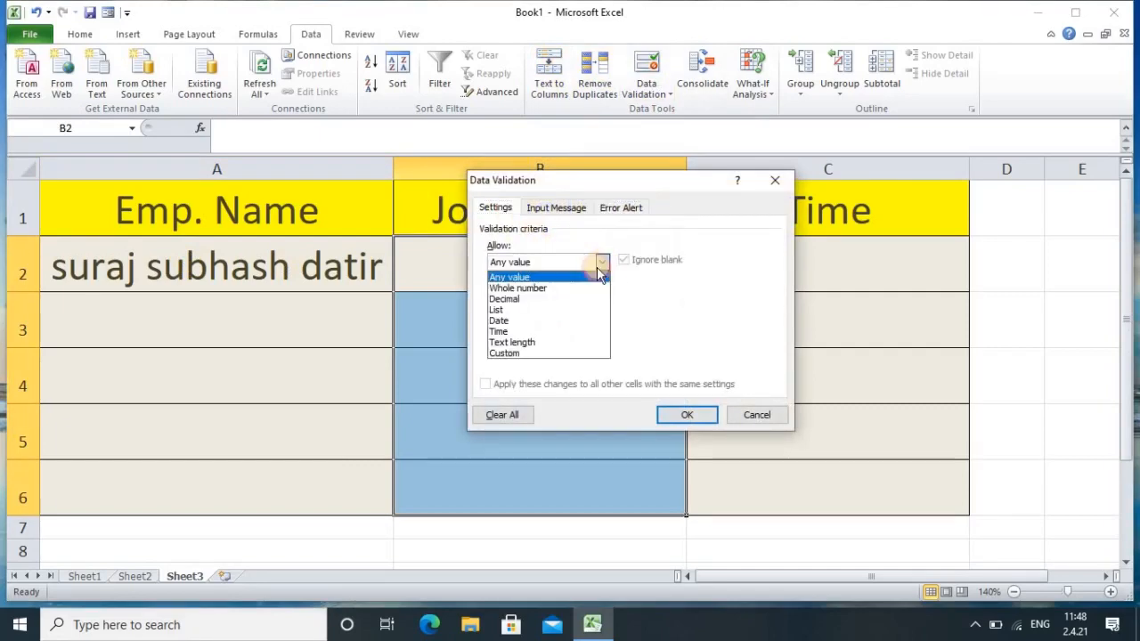
click(506, 321)
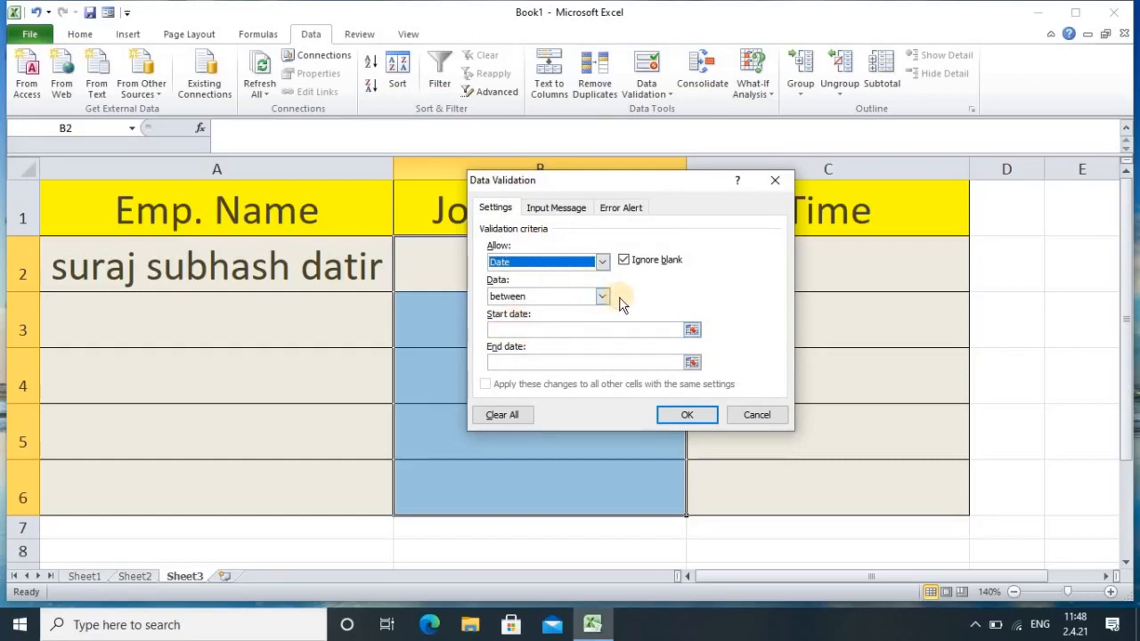
click(553, 331)
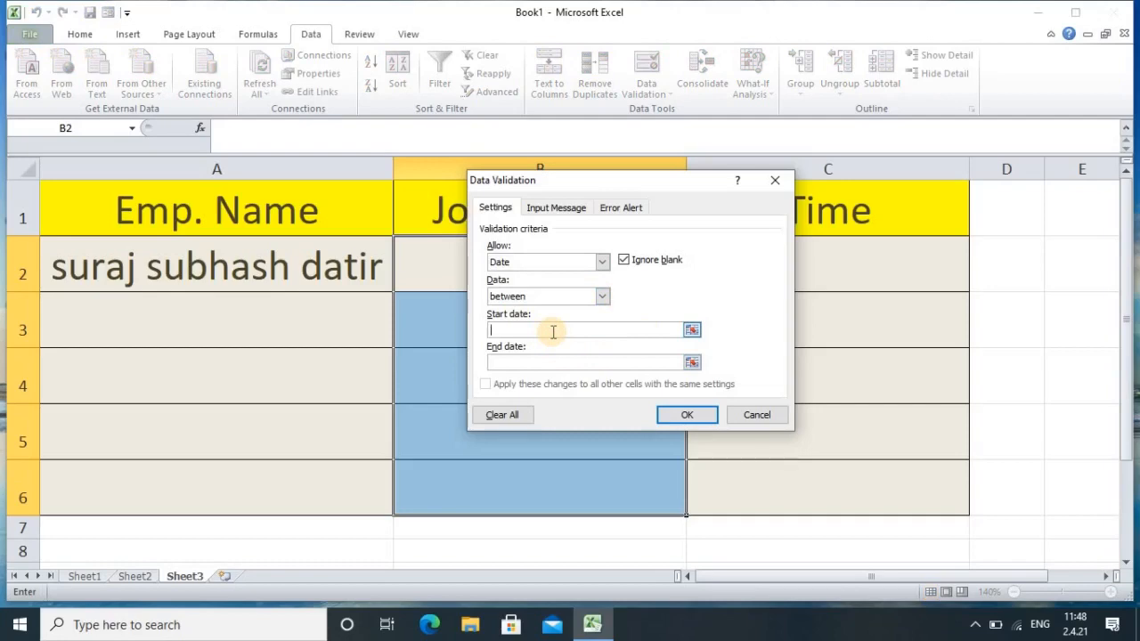
text(1-1-2010)
click(525, 362)
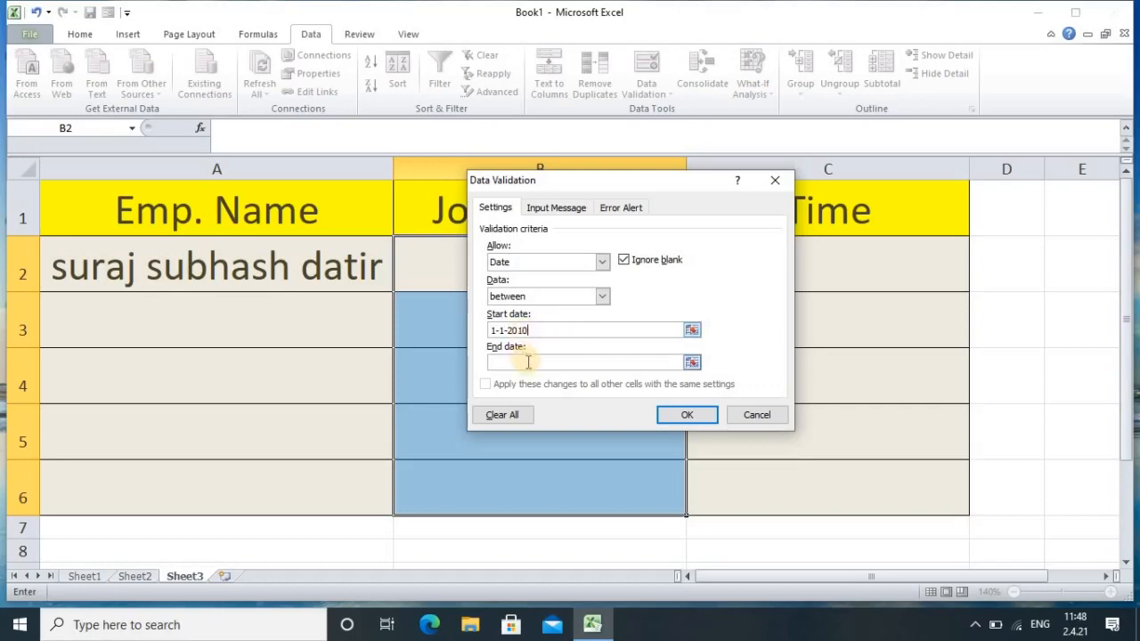
text(1-1-2021)
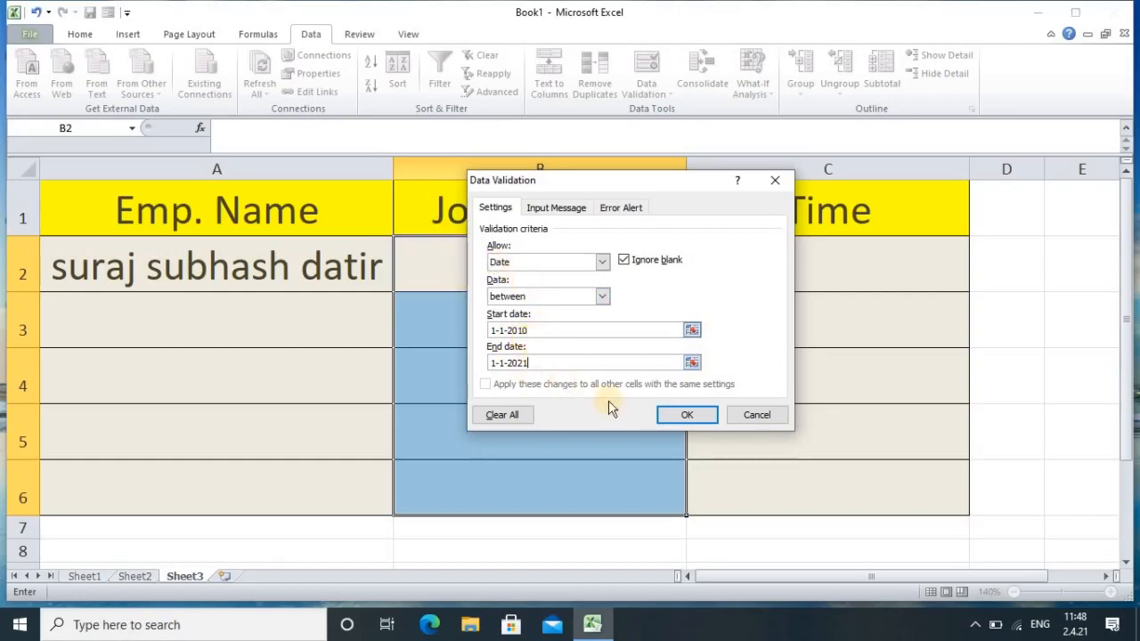
click(673, 414)
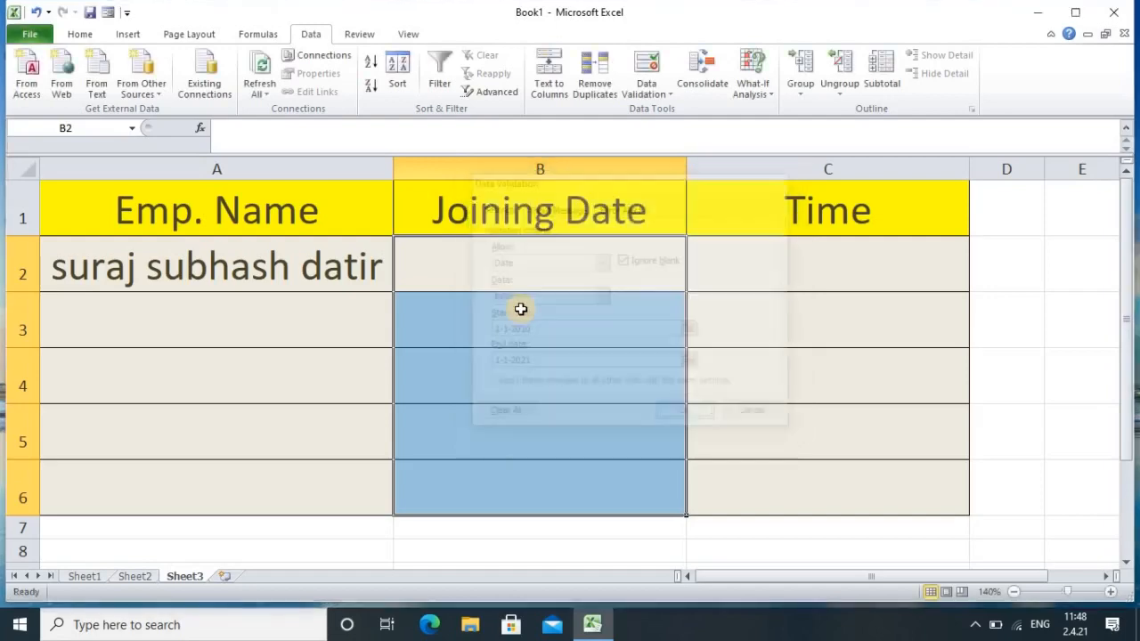
Step: Enter the joining date 1-1-2010 in B2
click(505, 269)
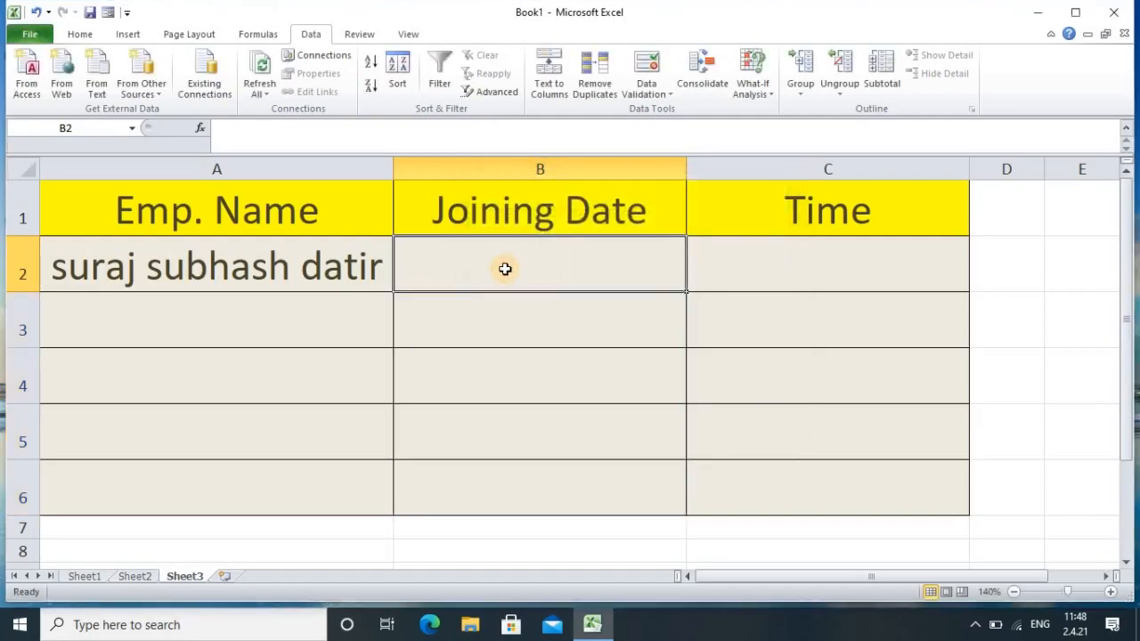
text(1-1)
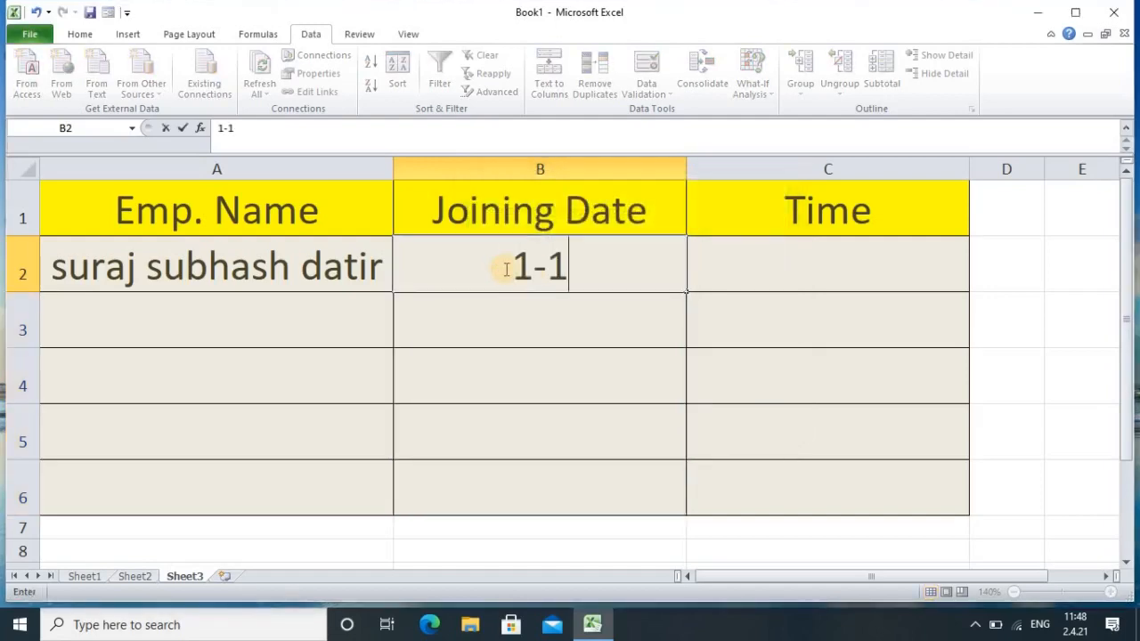
text(-2)
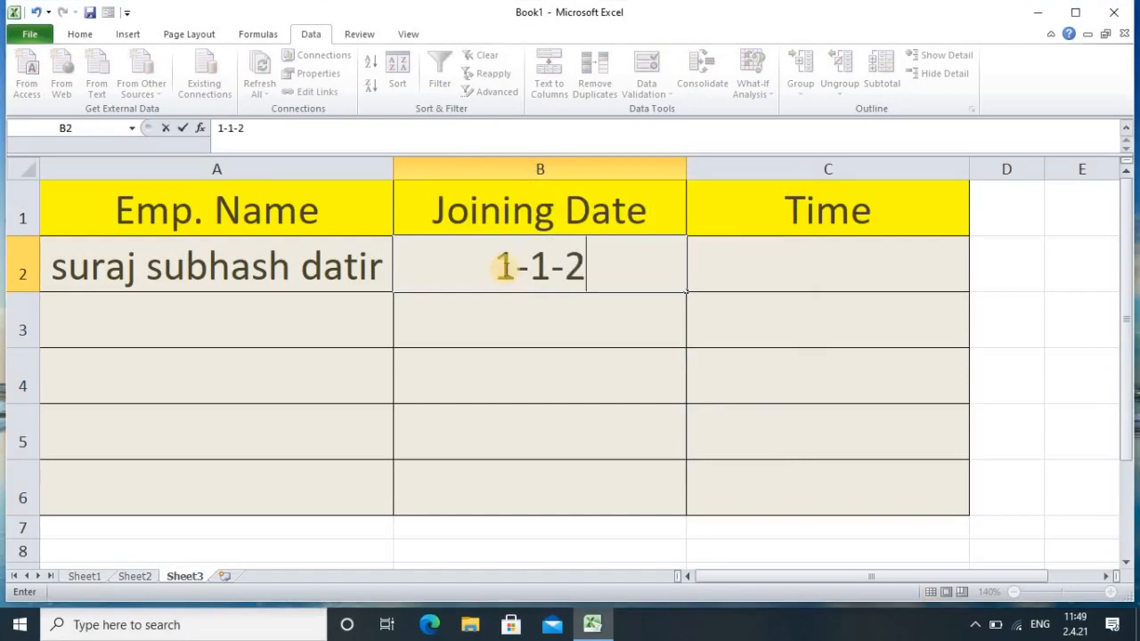
text(010)
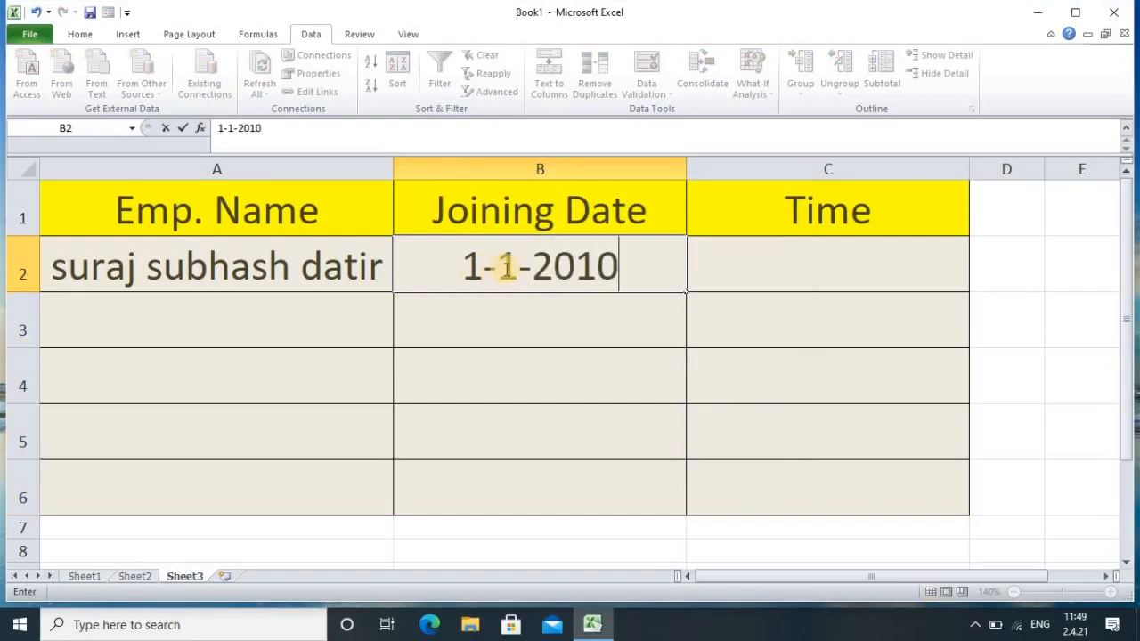
key(Return)
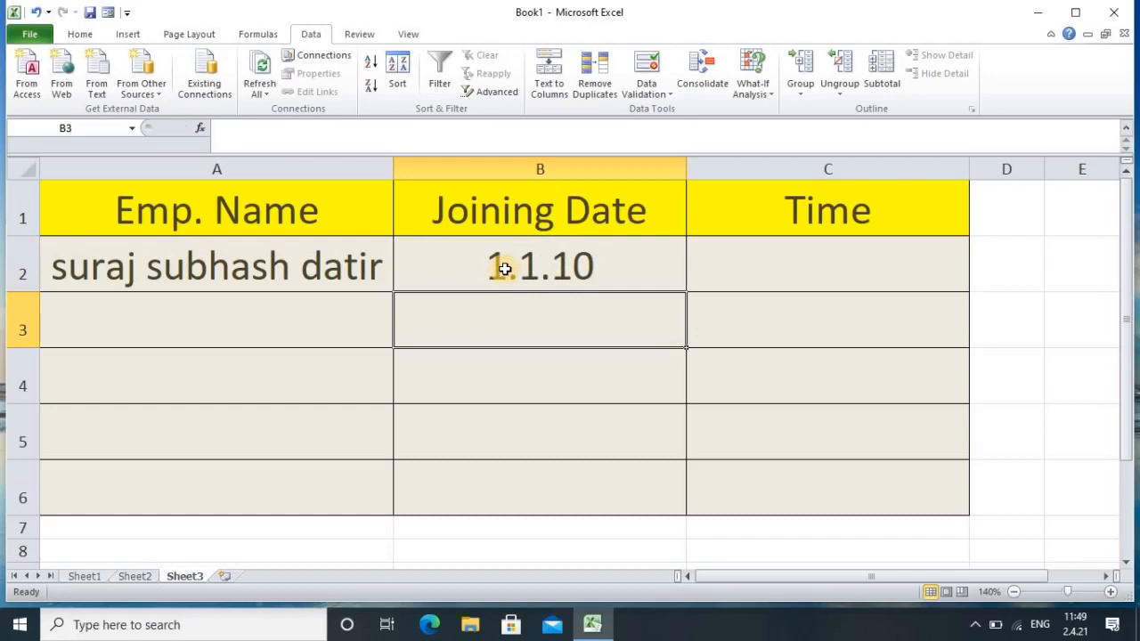
Step: Try 1-1-2001 in B3, cancel the rejection, then enter 1-1-2021 instead
text(1-1-)
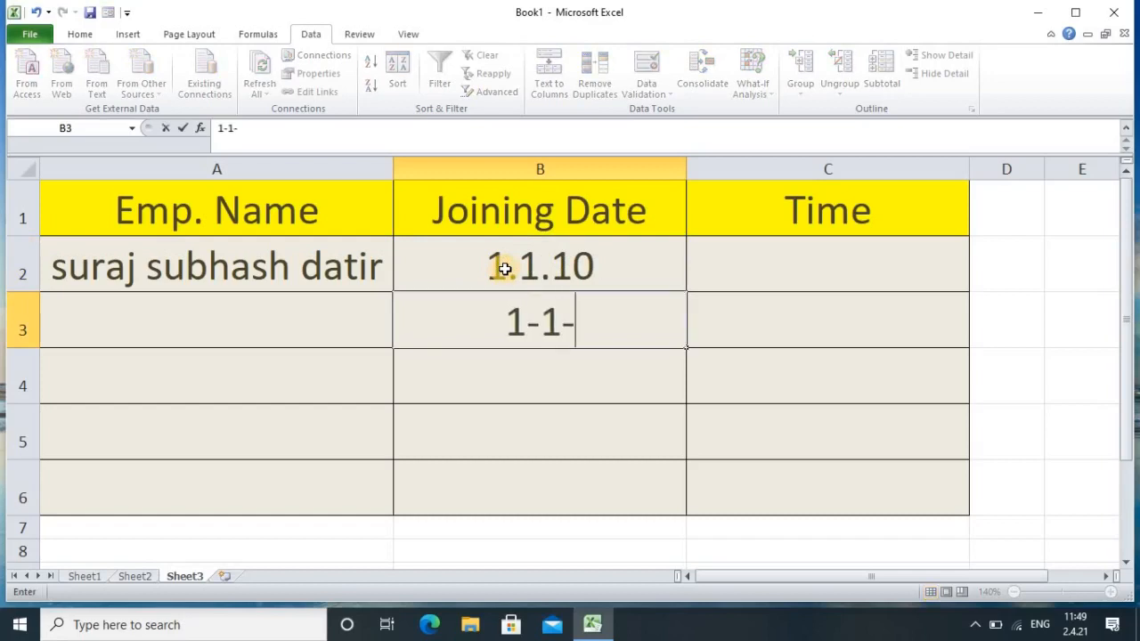
text(200)
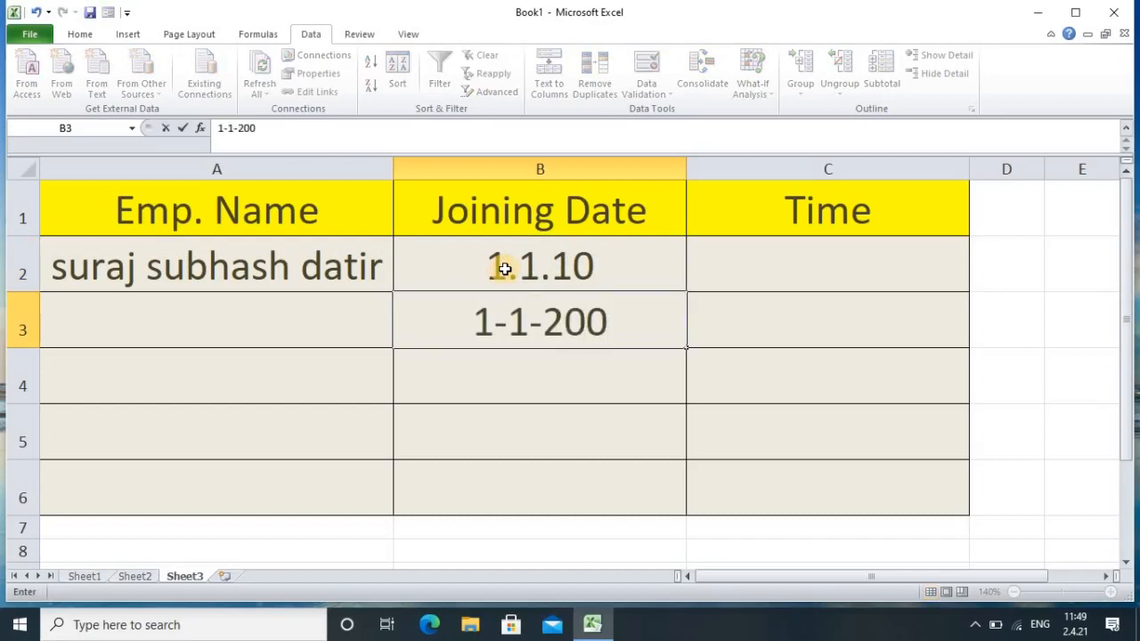
text(1)
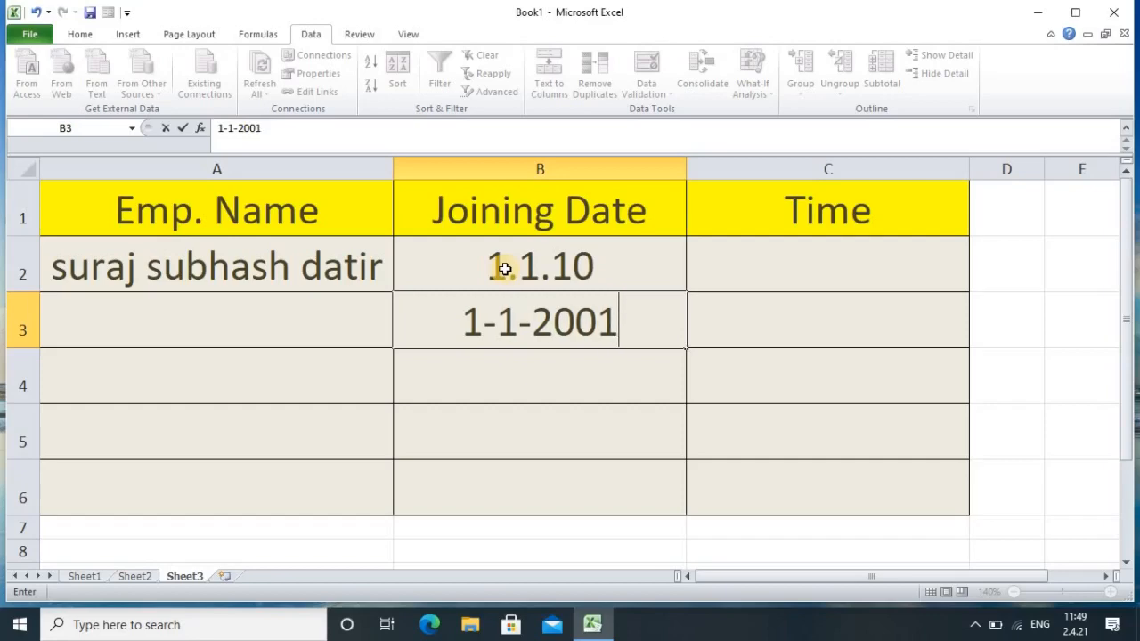
key(Return)
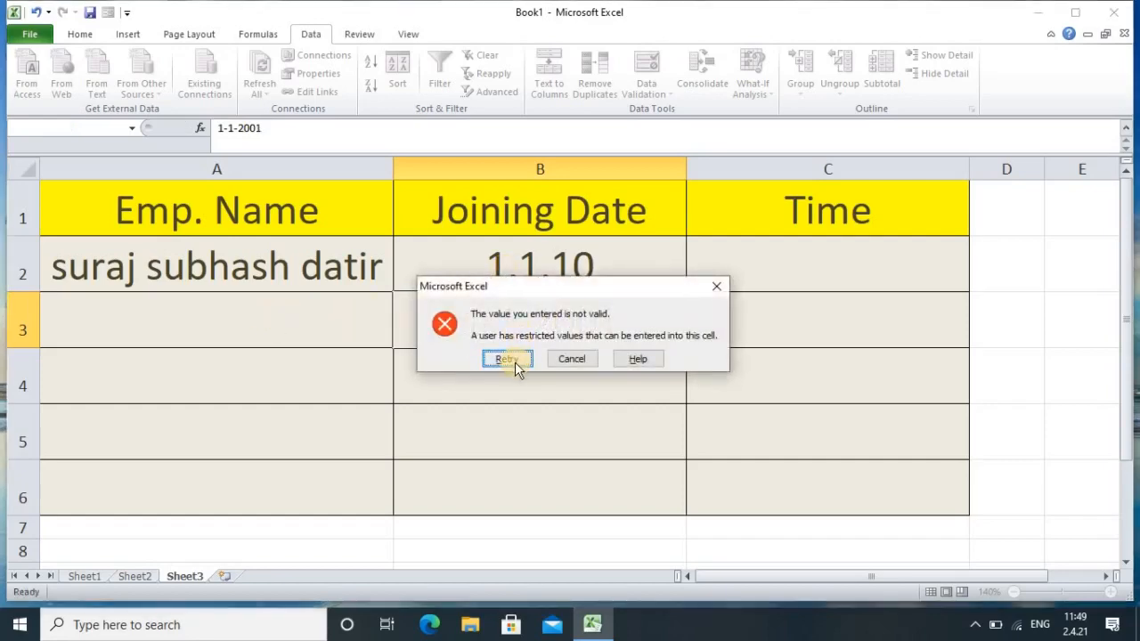
click(571, 359)
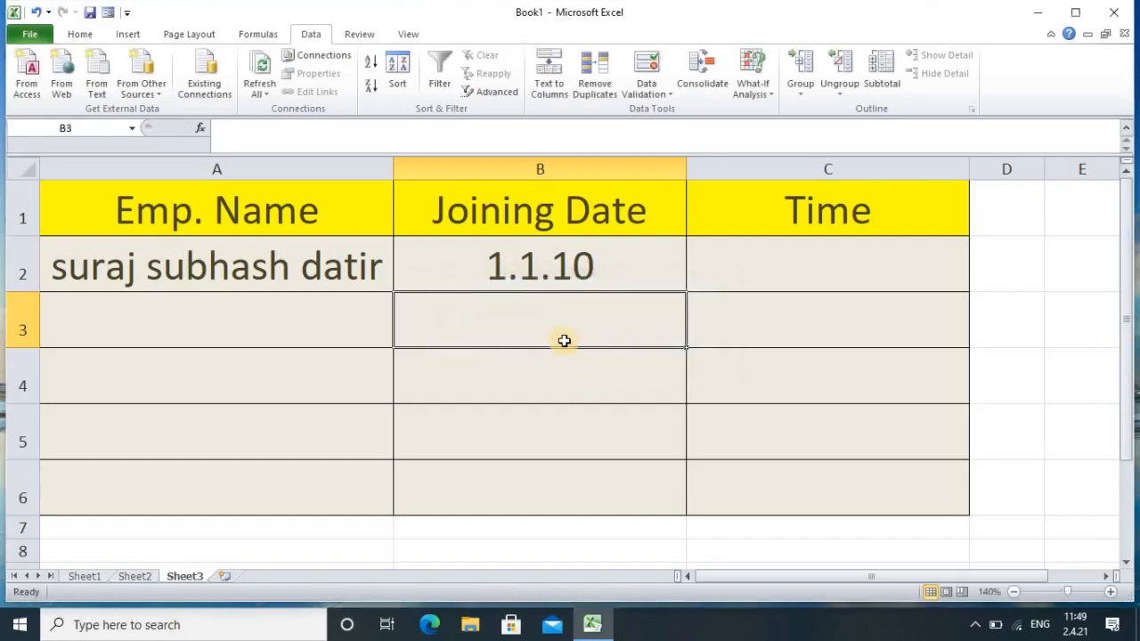
text(1)
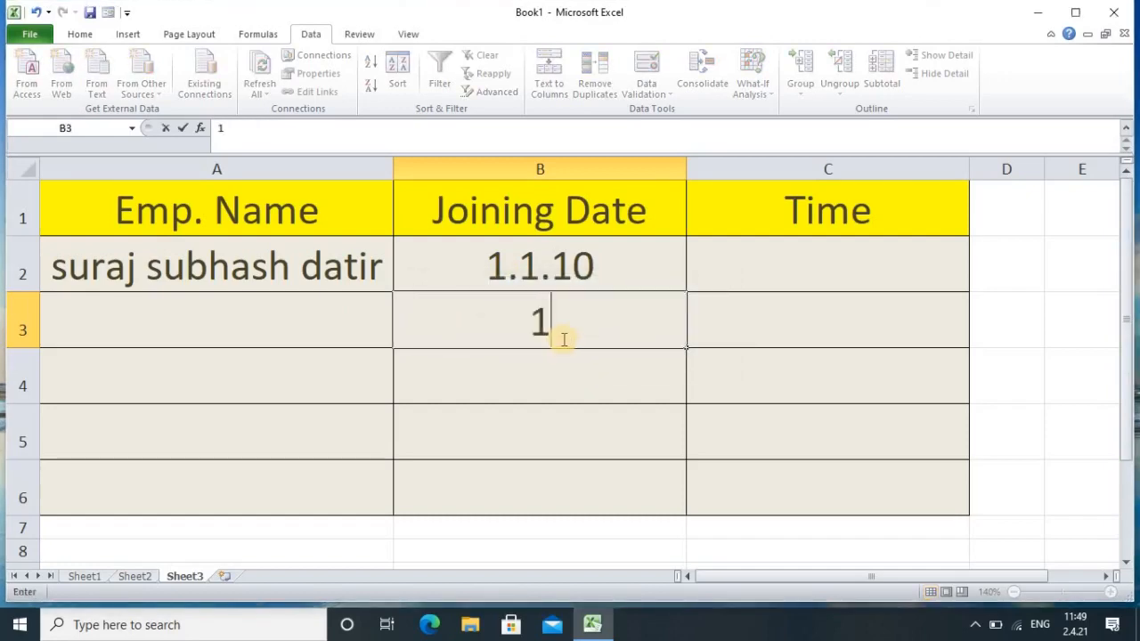
text(-1-)
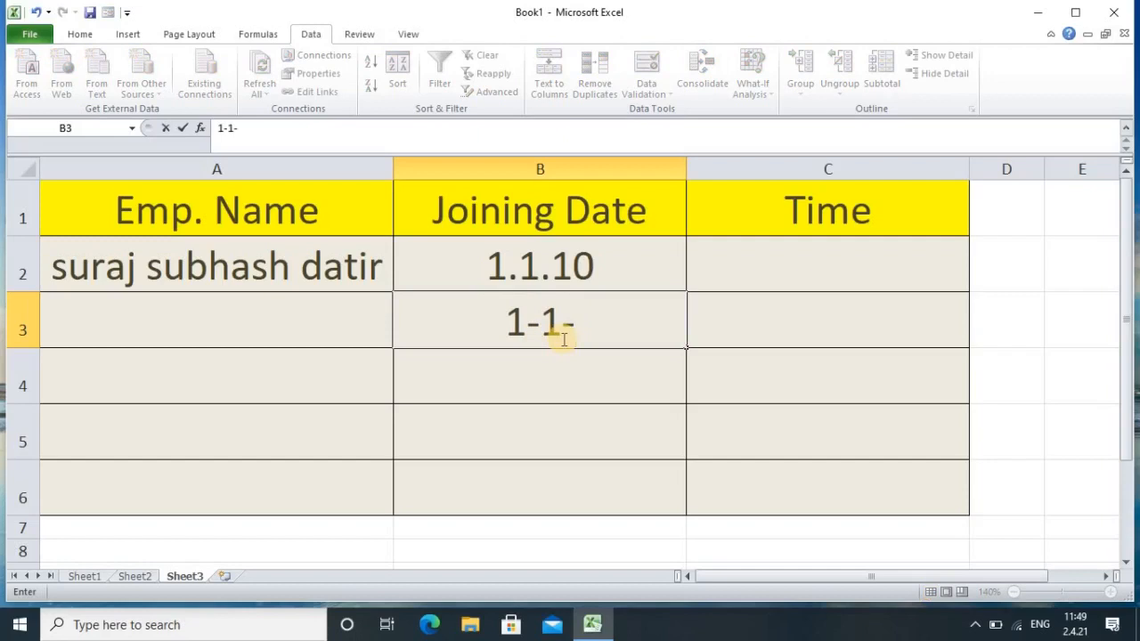
text(20)
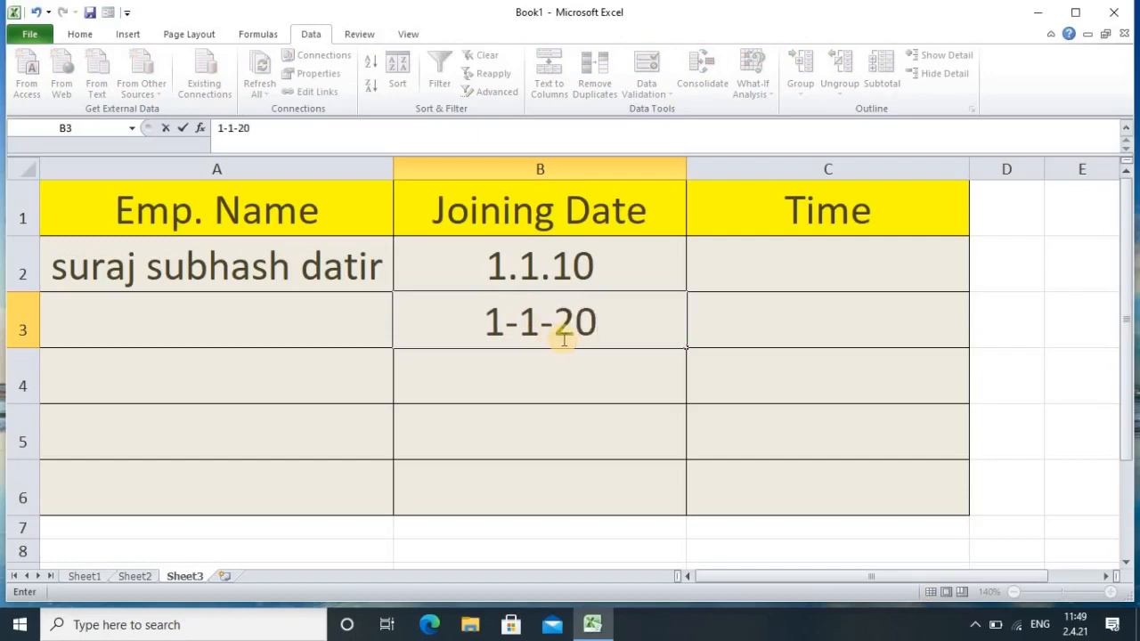
text(21)
key(Return)
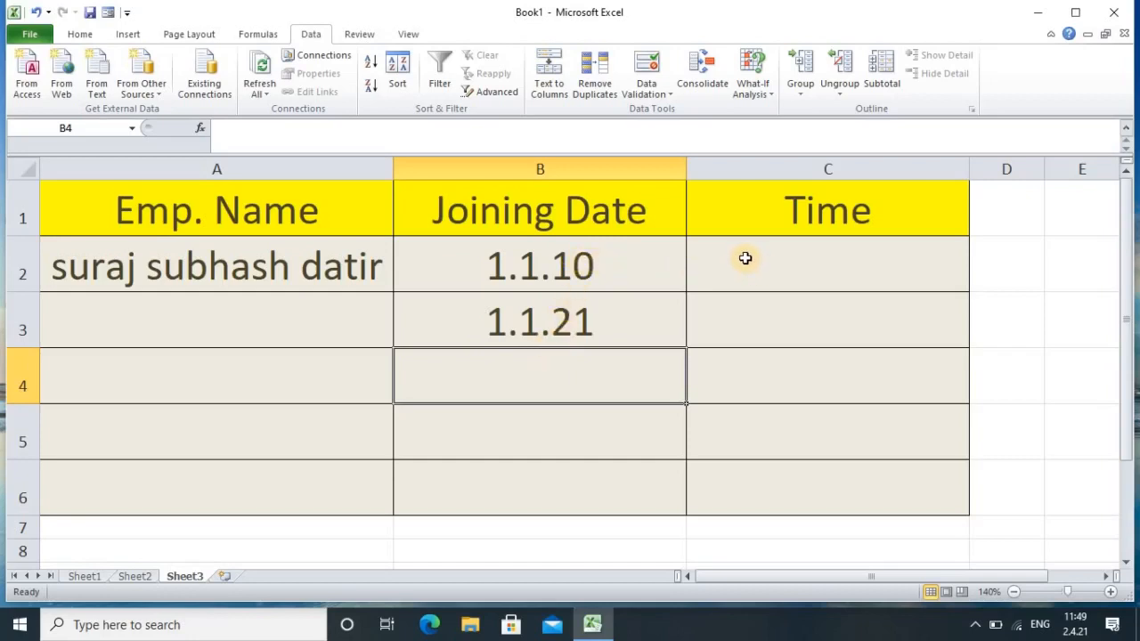
Step: Restrict C2:C6 to Time values between 9:00:00 and 20:00:00
drag(745, 257, 775, 476)
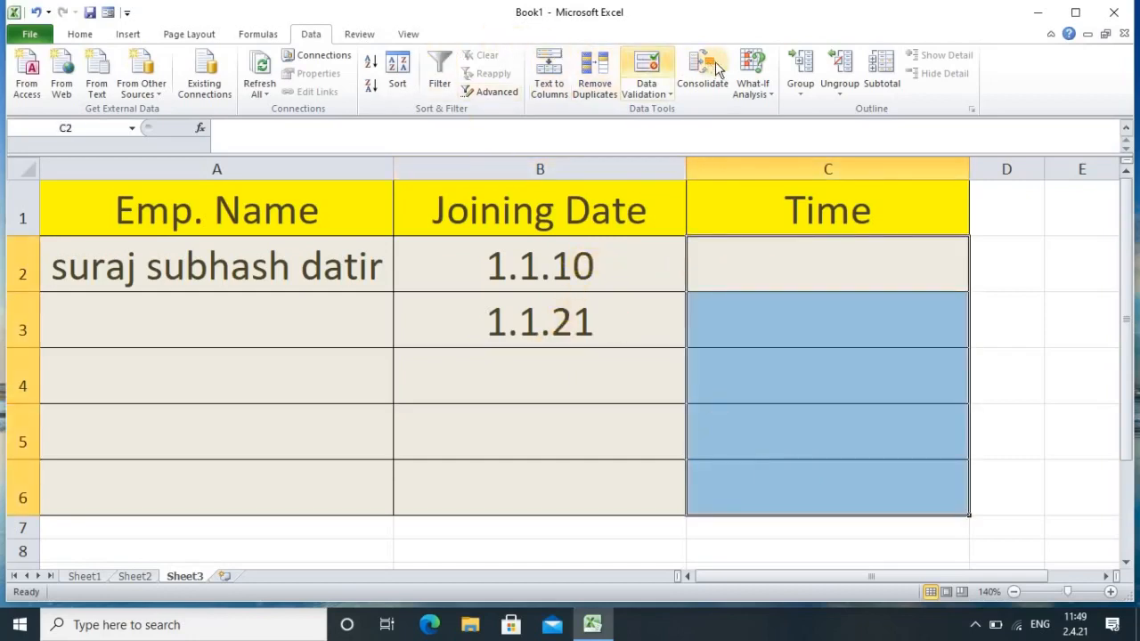
click(646, 66)
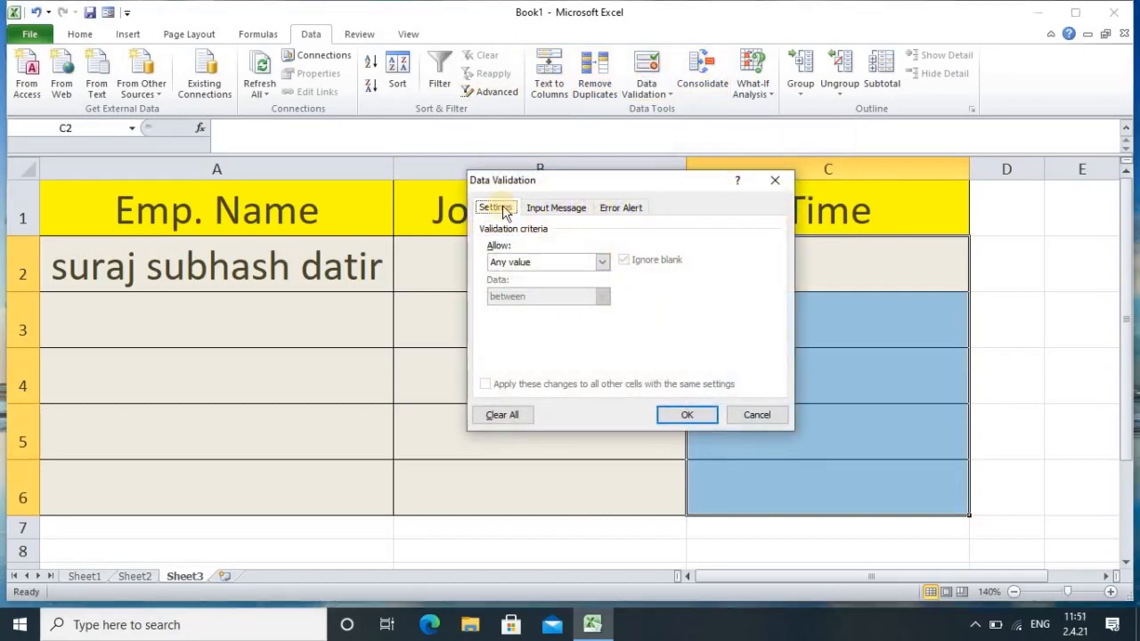
click(505, 212)
click(602, 262)
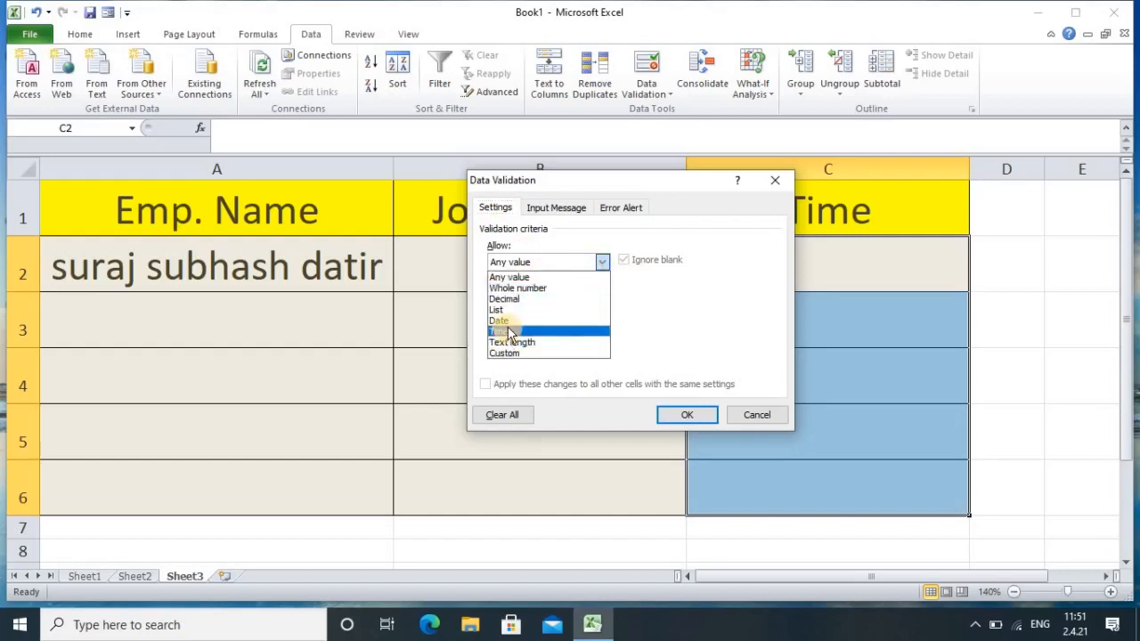
click(508, 331)
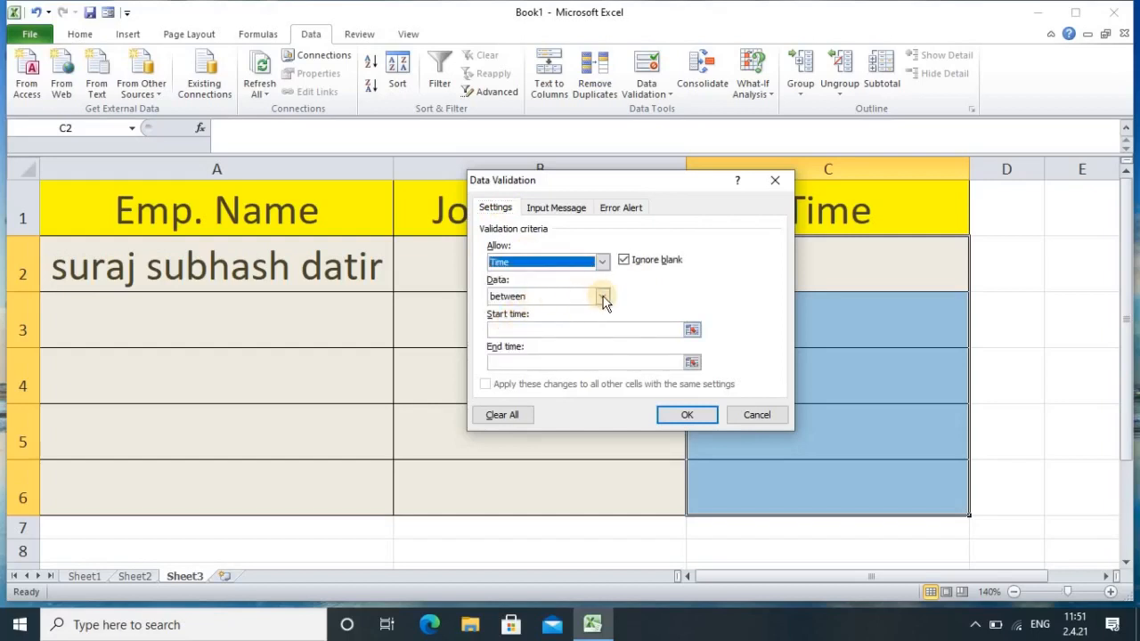
click(553, 331)
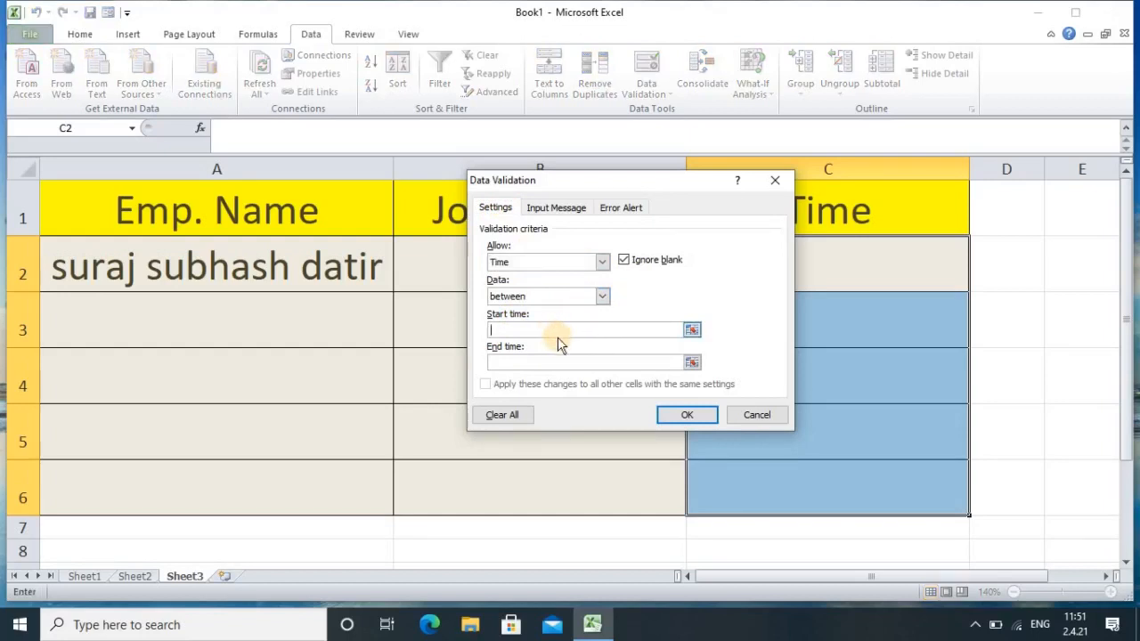
text(9:00:00)
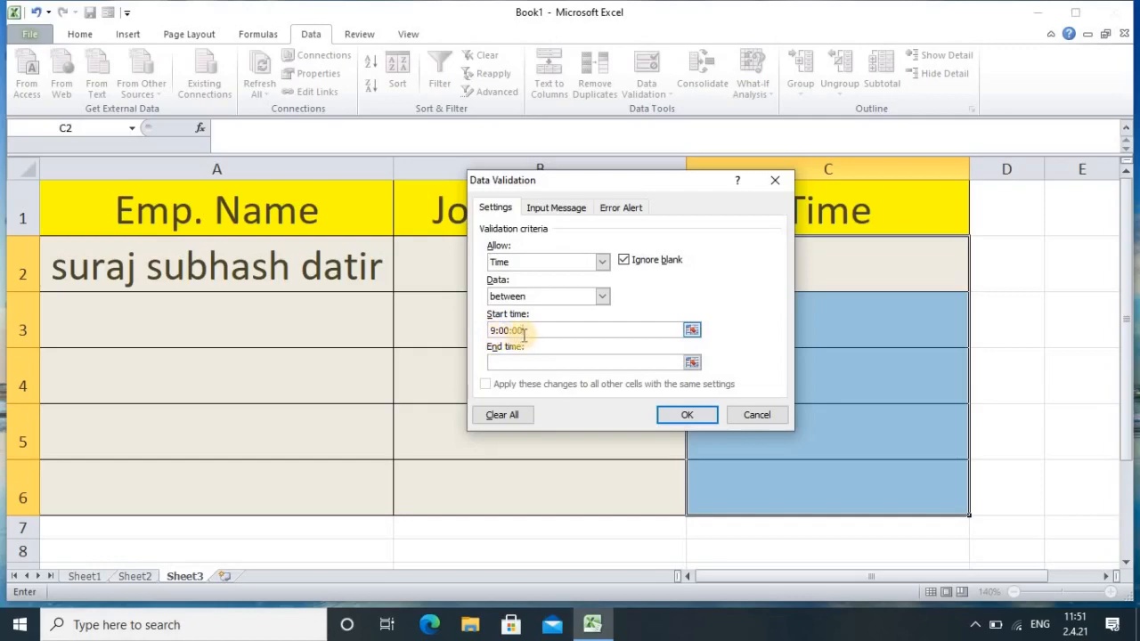
click(526, 364)
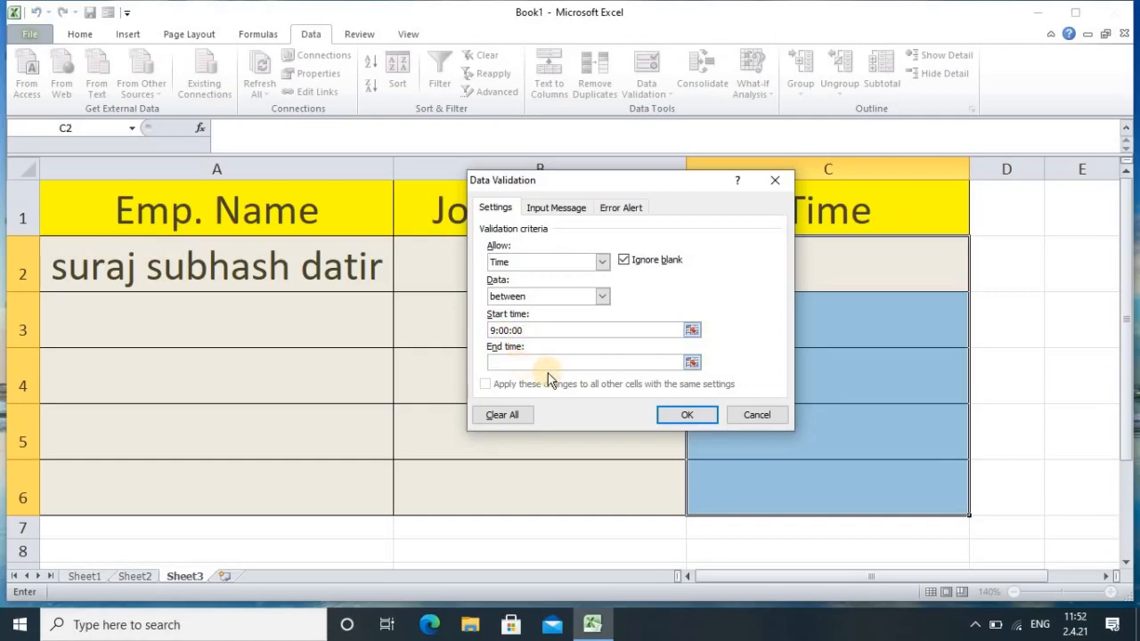
text(20:00:00)
click(669, 412)
click(741, 273)
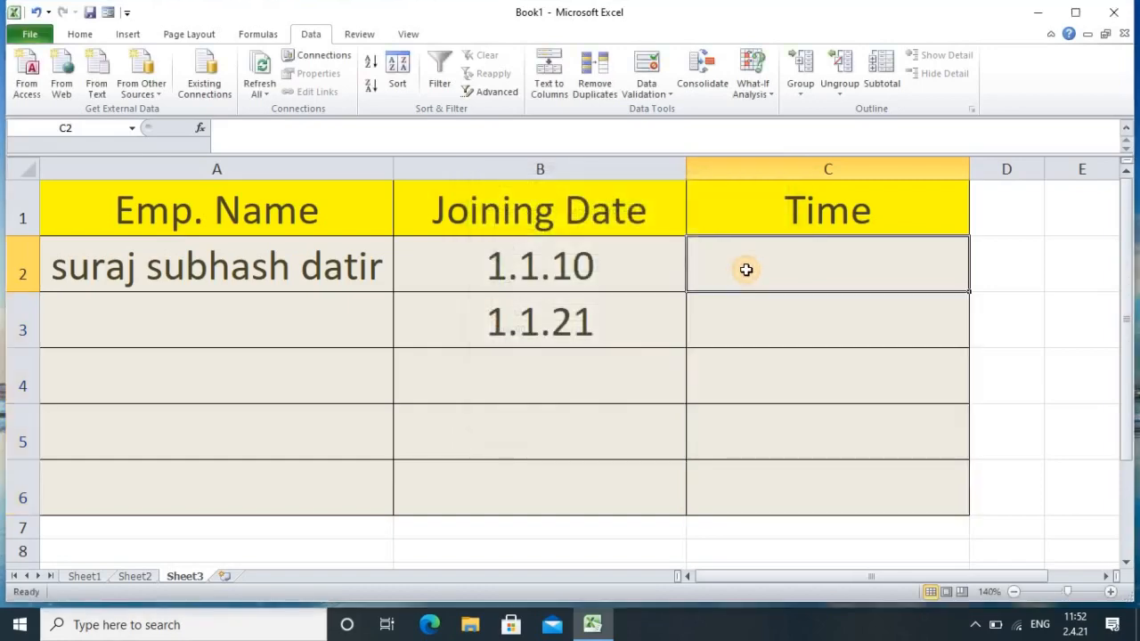
Step: Enter 9:33:55 in C2, then try 8:00:00 in C3 and cancel the rejection
text(9:)
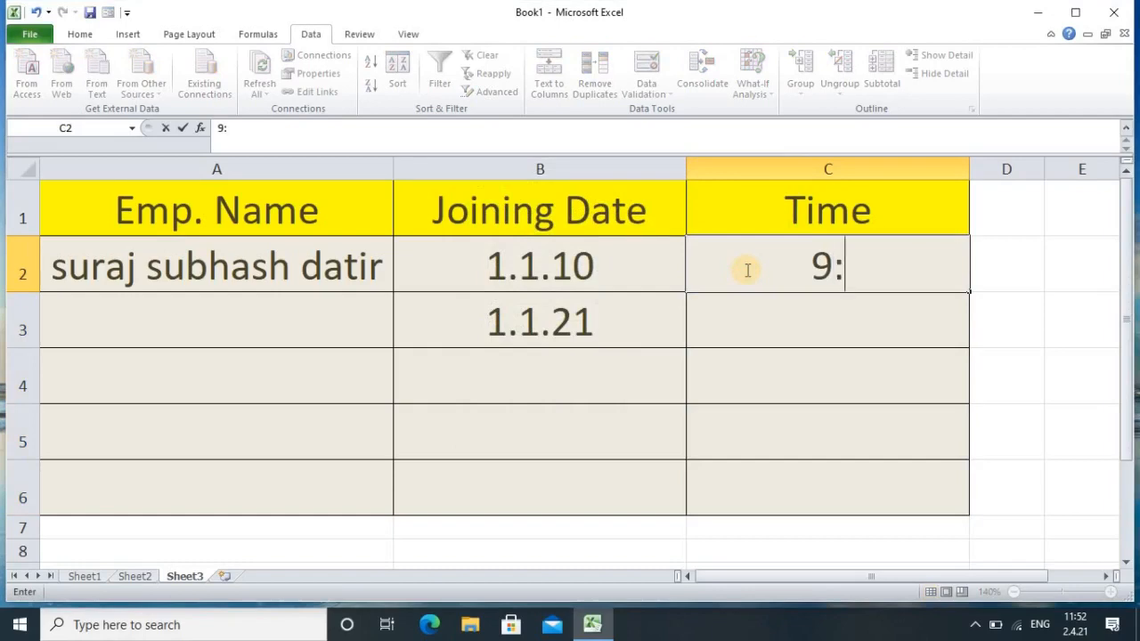
text(33:)
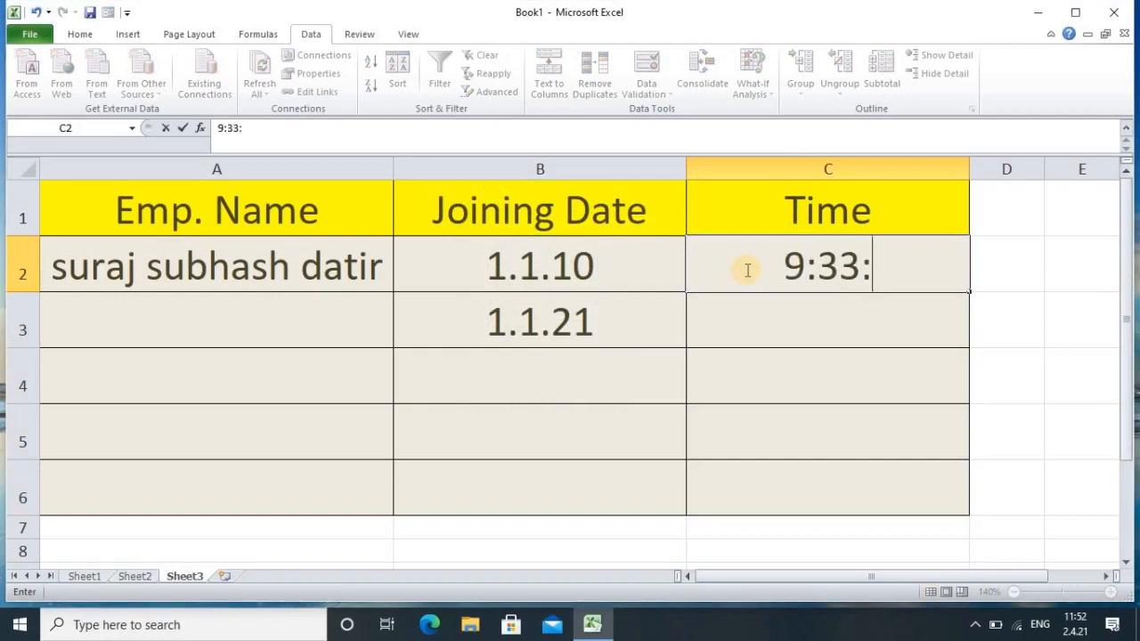
text(55)
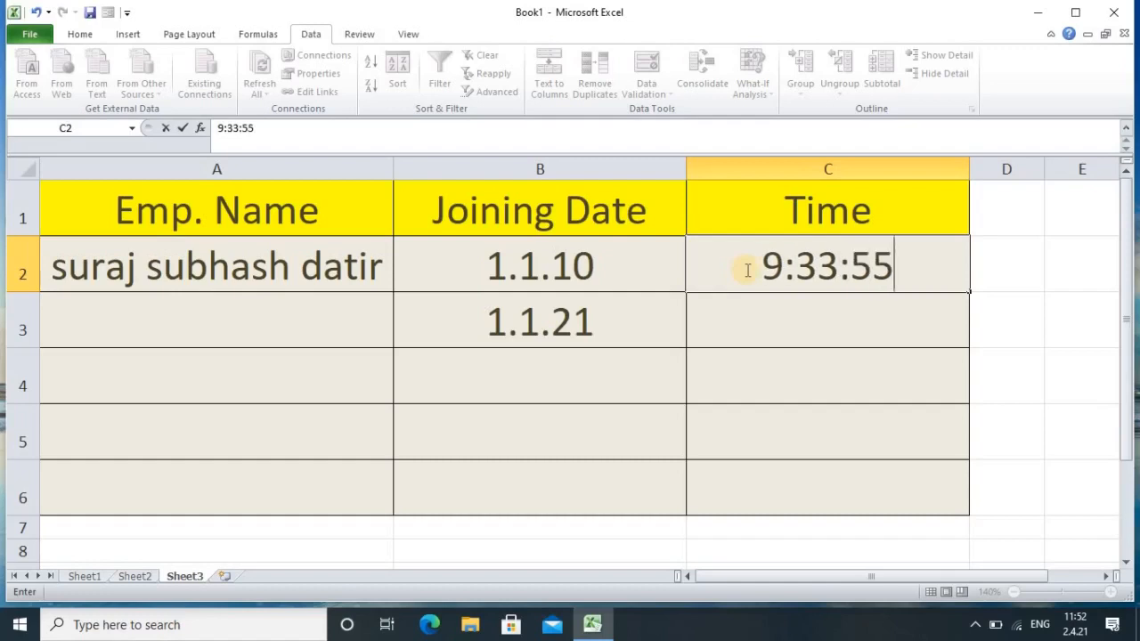
key(Return)
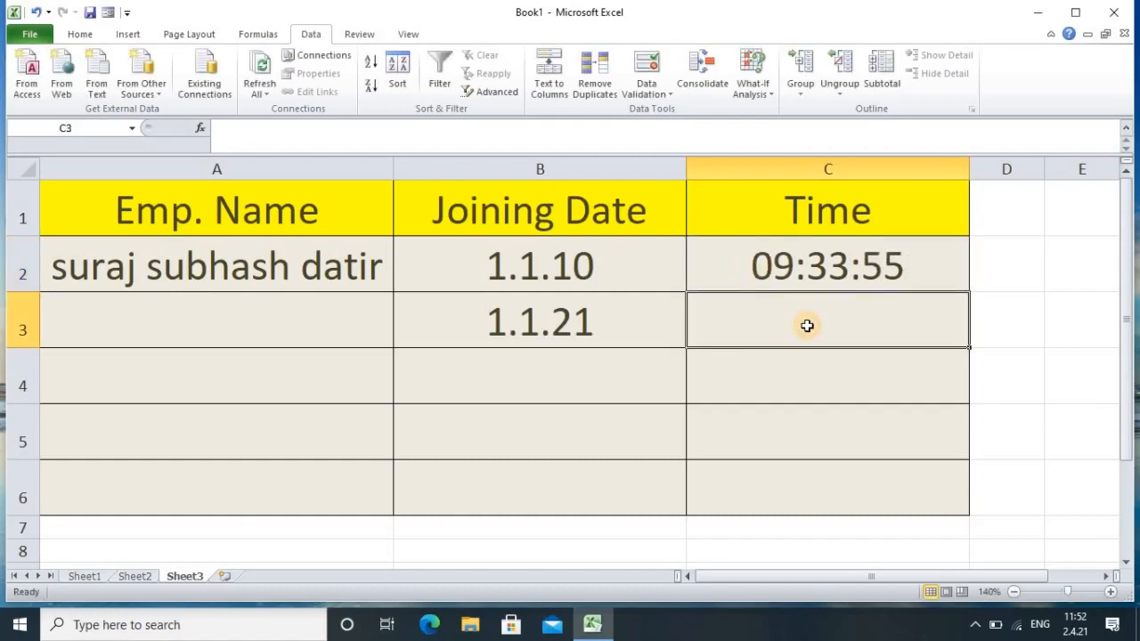
text(9)
key(BackSpace)
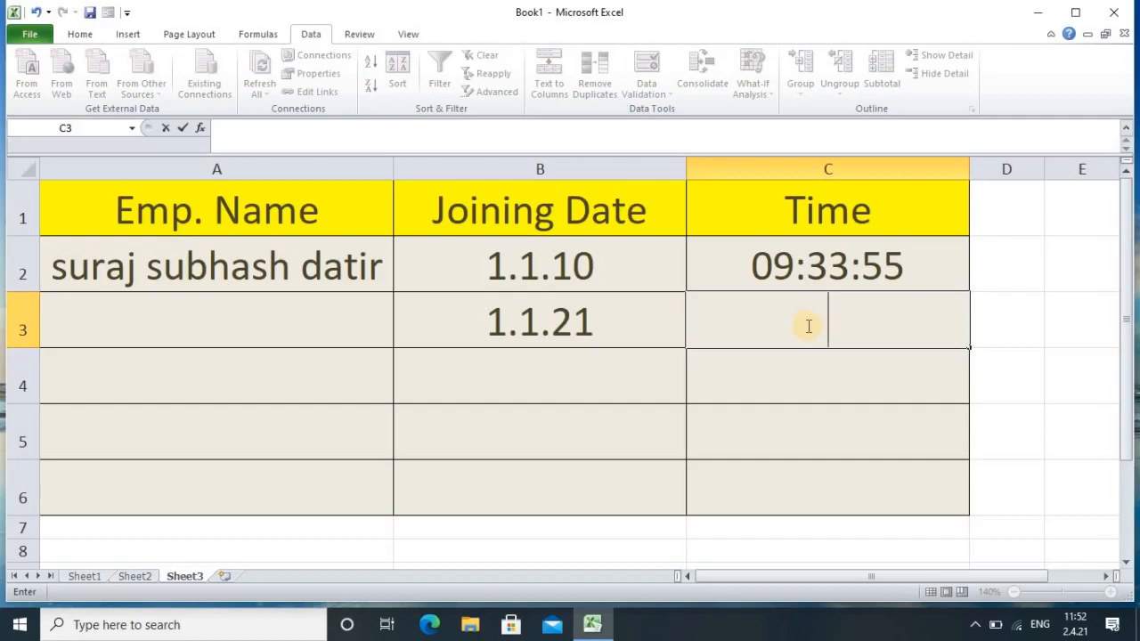
text(8:00:00)
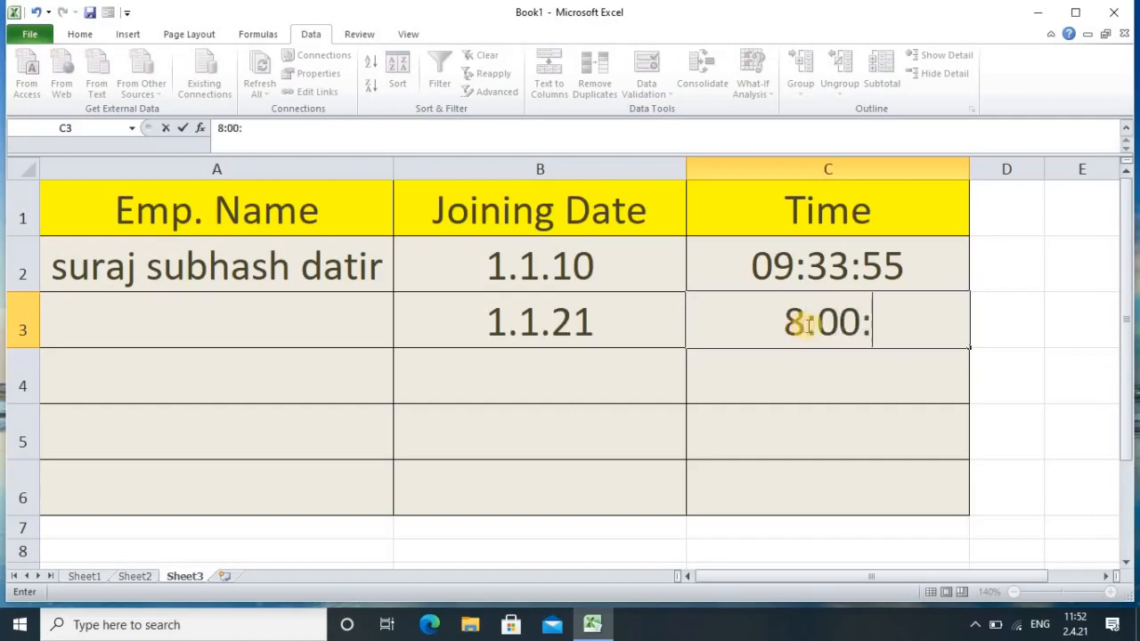
key(Return)
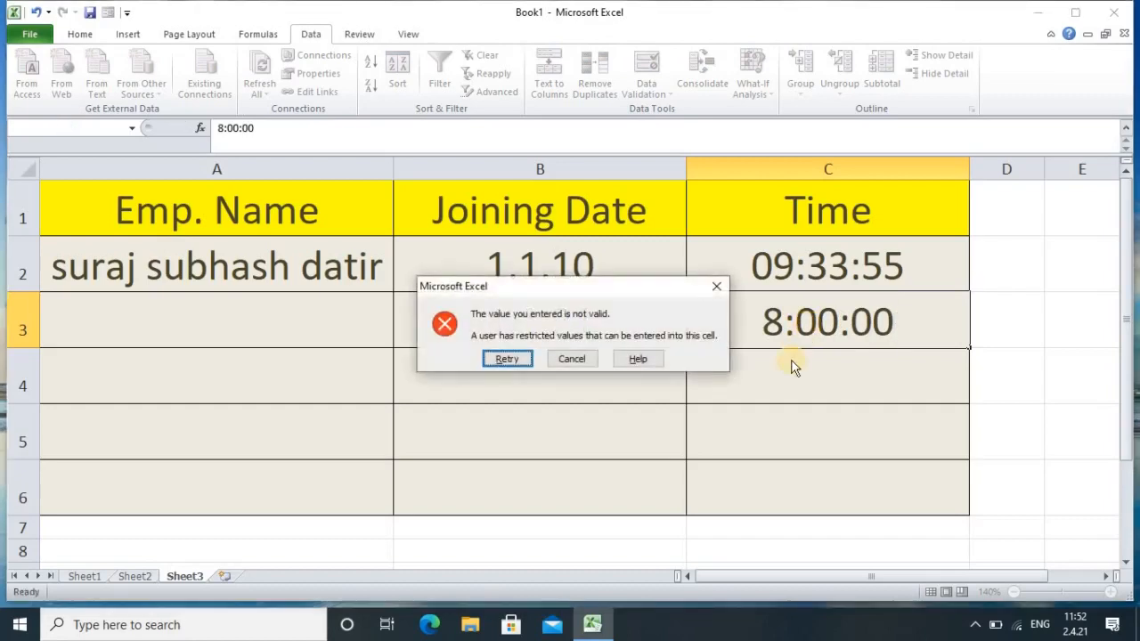
click(569, 359)
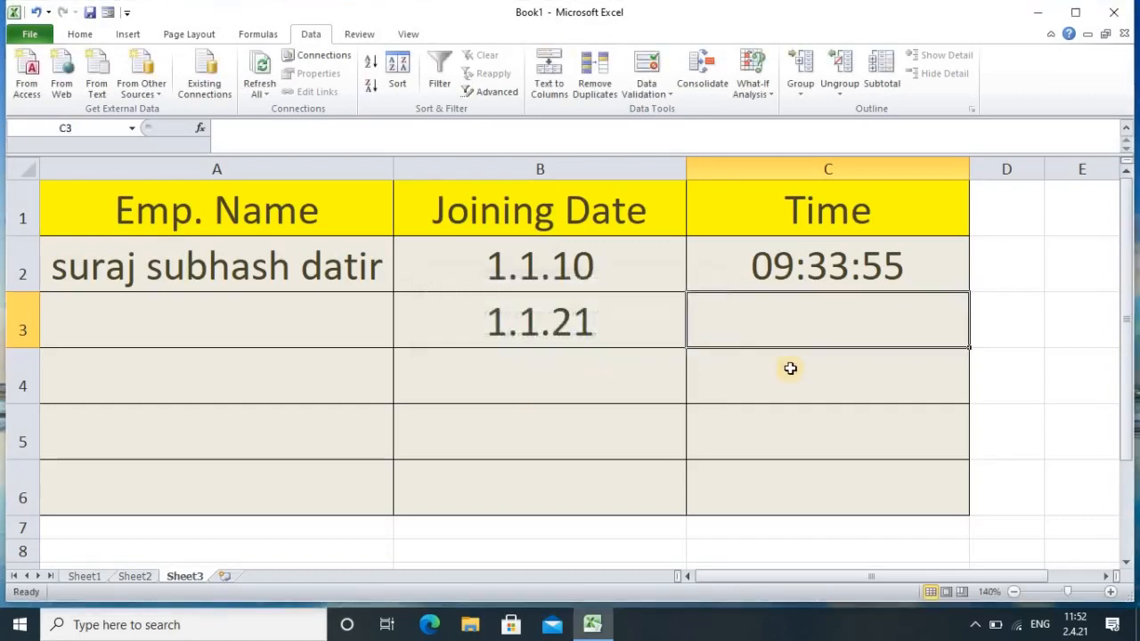